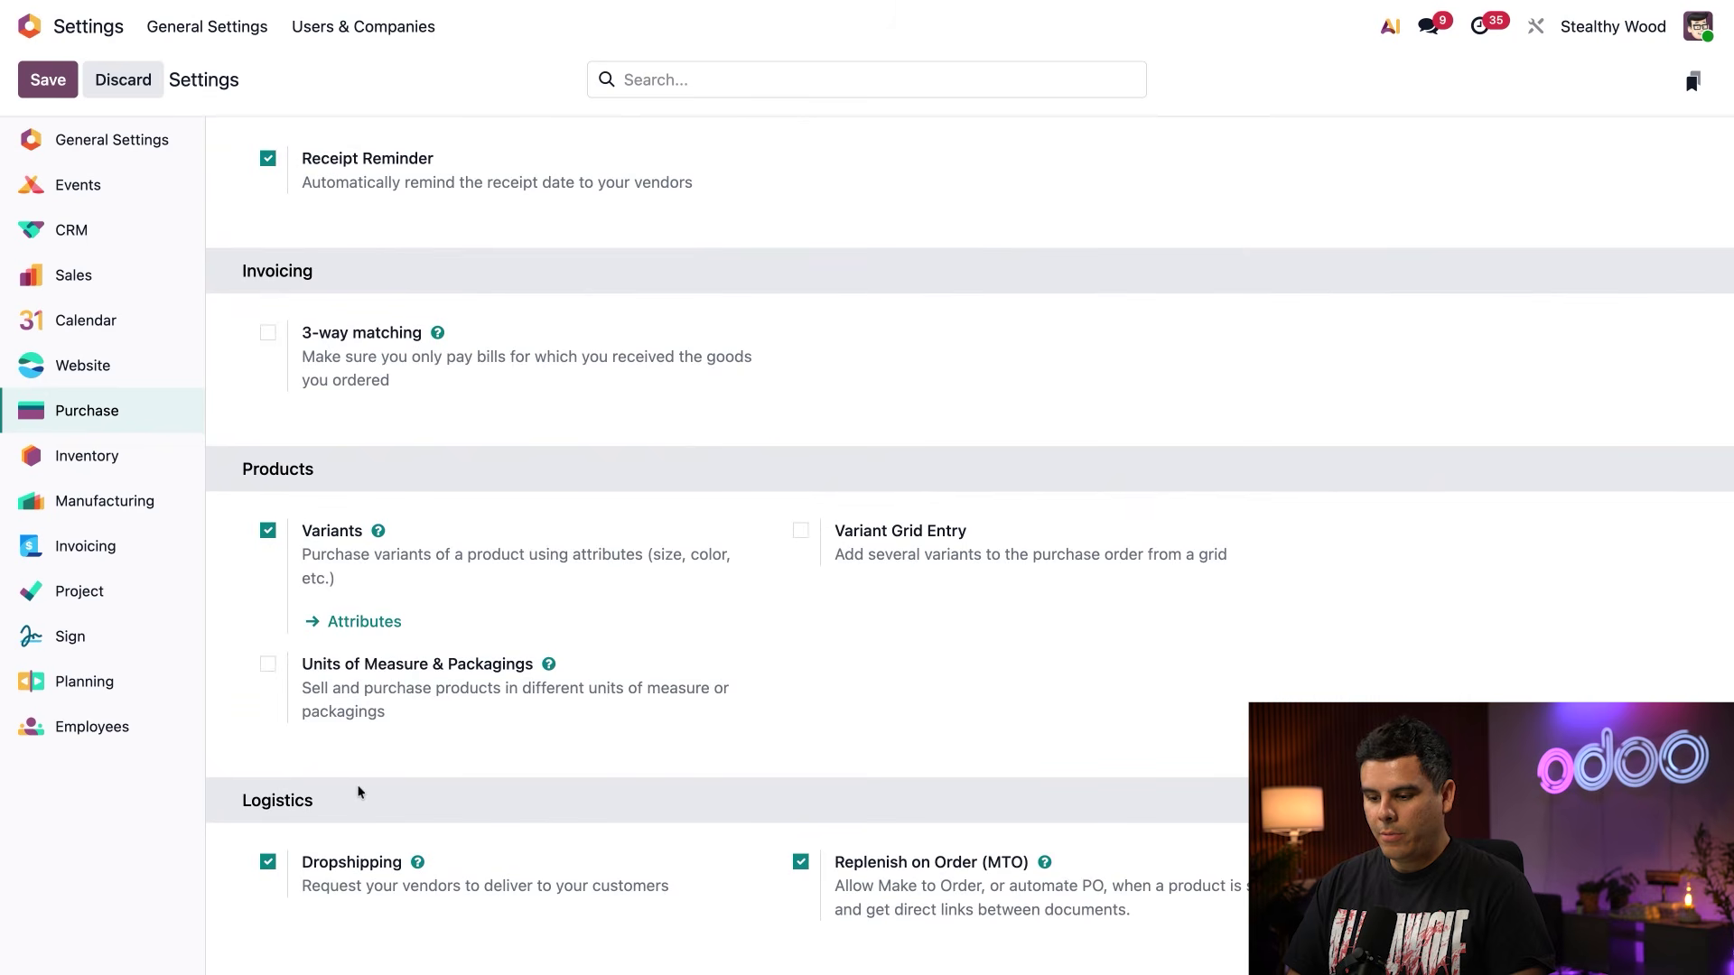
# - Switch to the Inventory app and open the Electric Standing Desk product record
pyautogui.moveTo(457, 866)
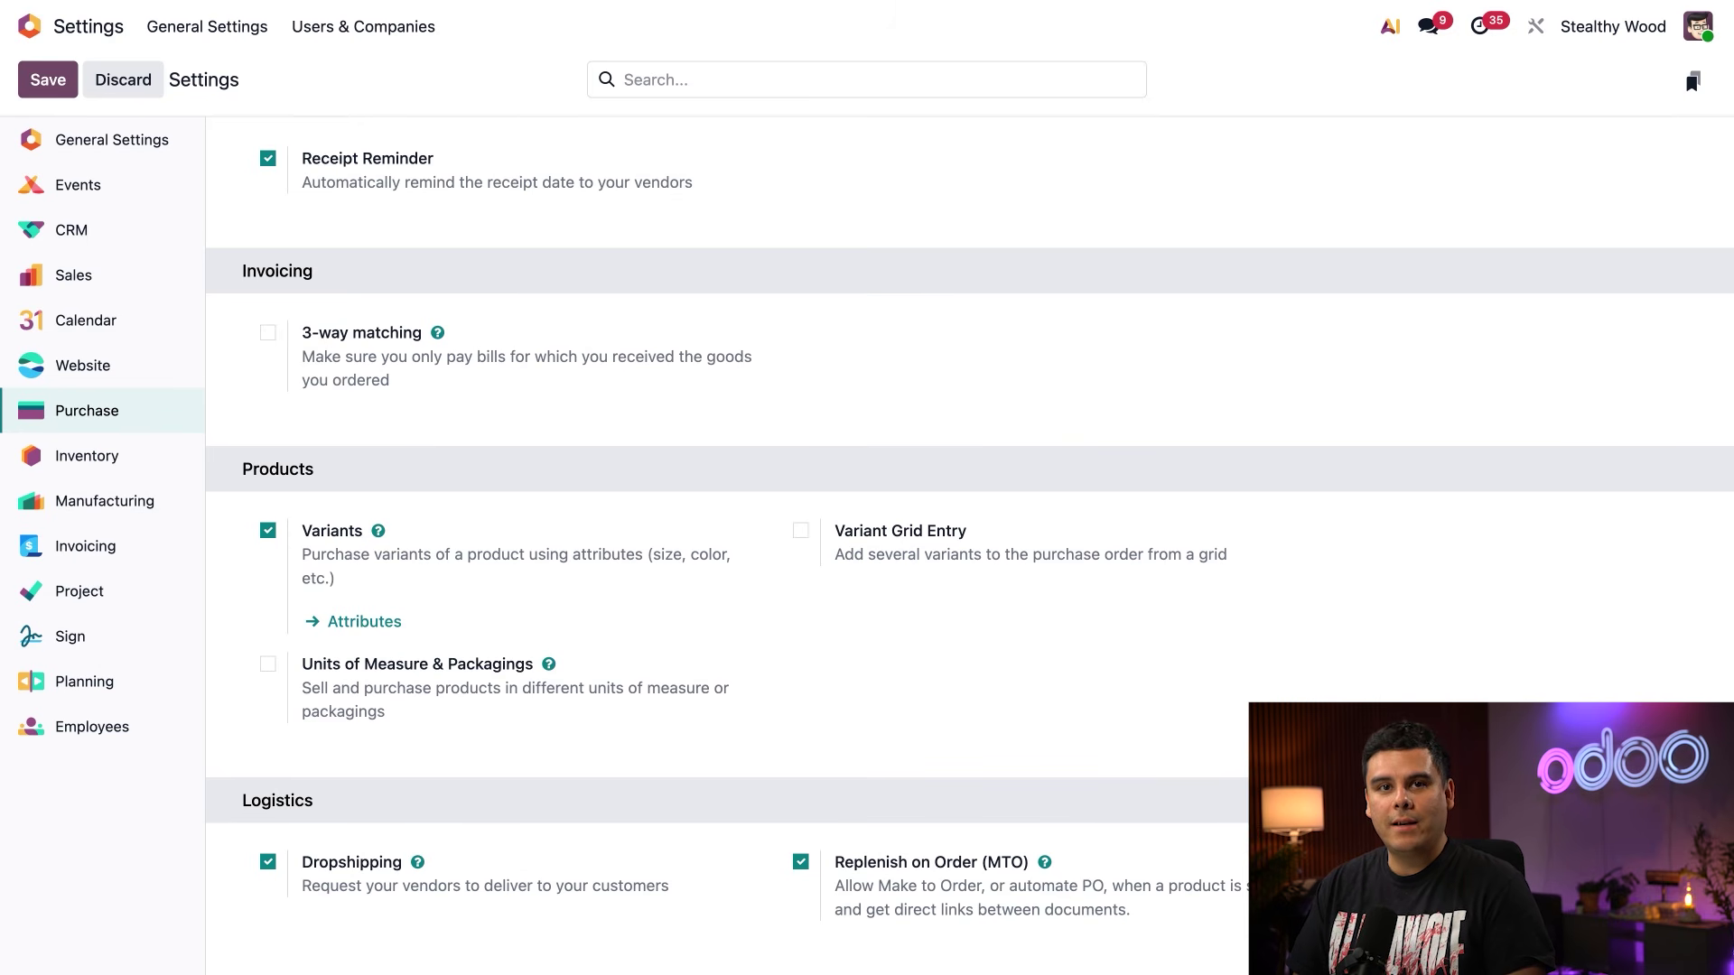
pyautogui.click(30, 26)
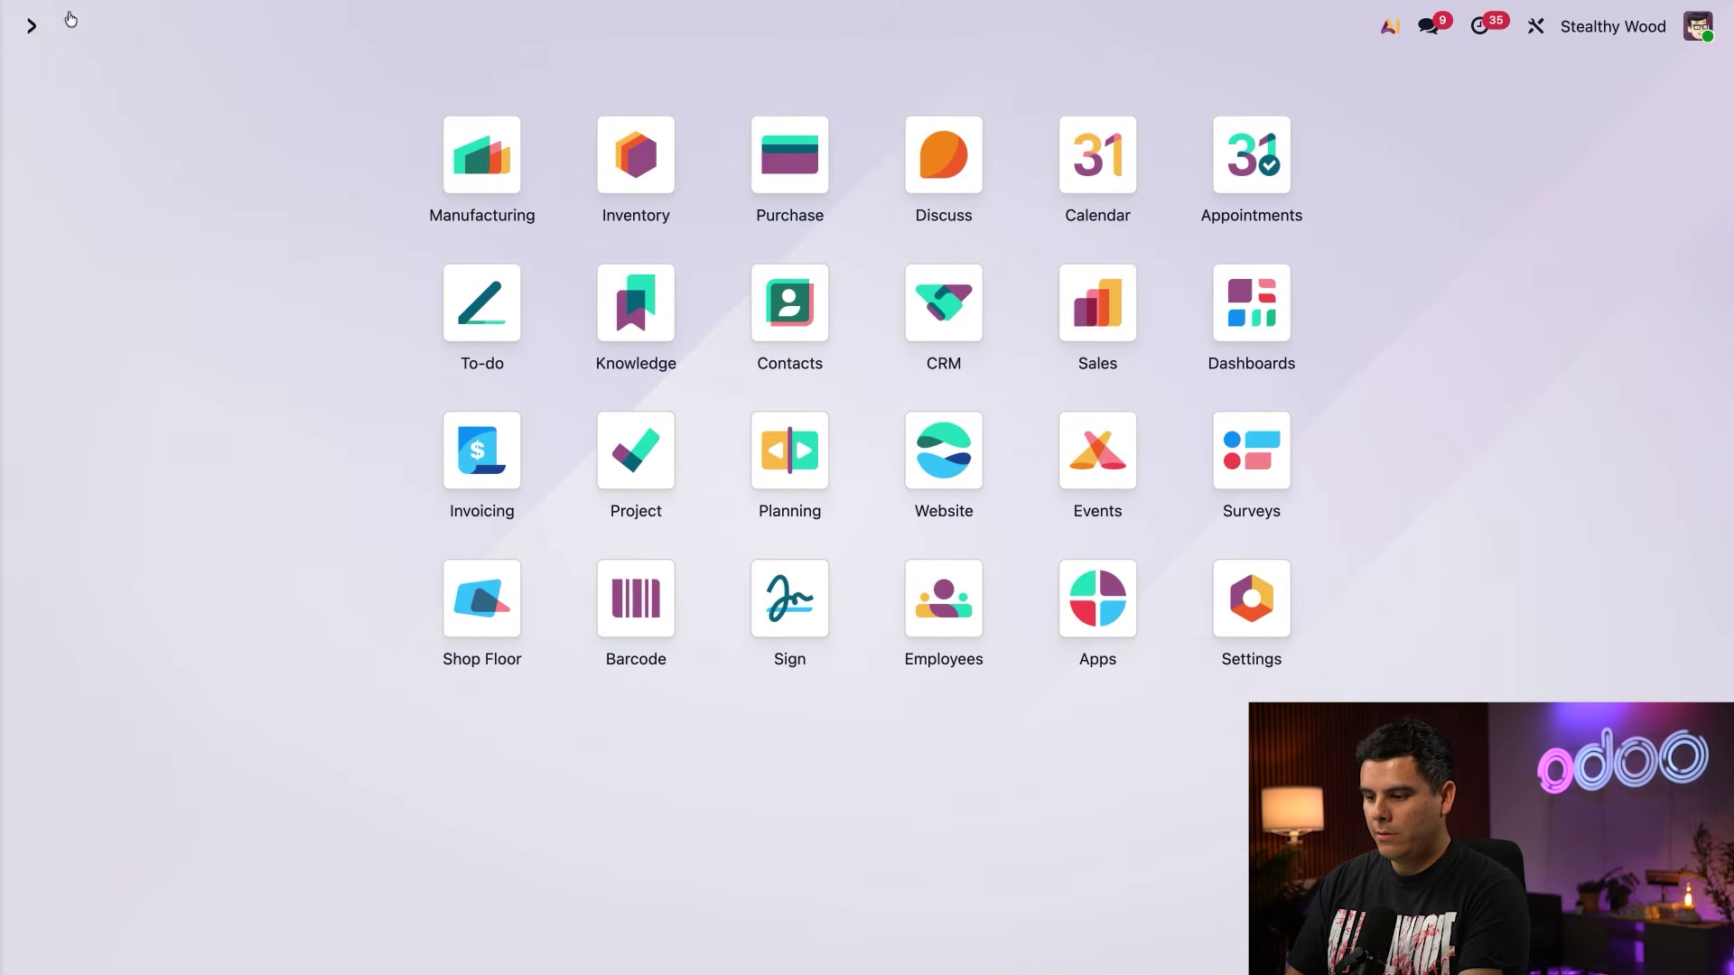
pyautogui.click(631, 137)
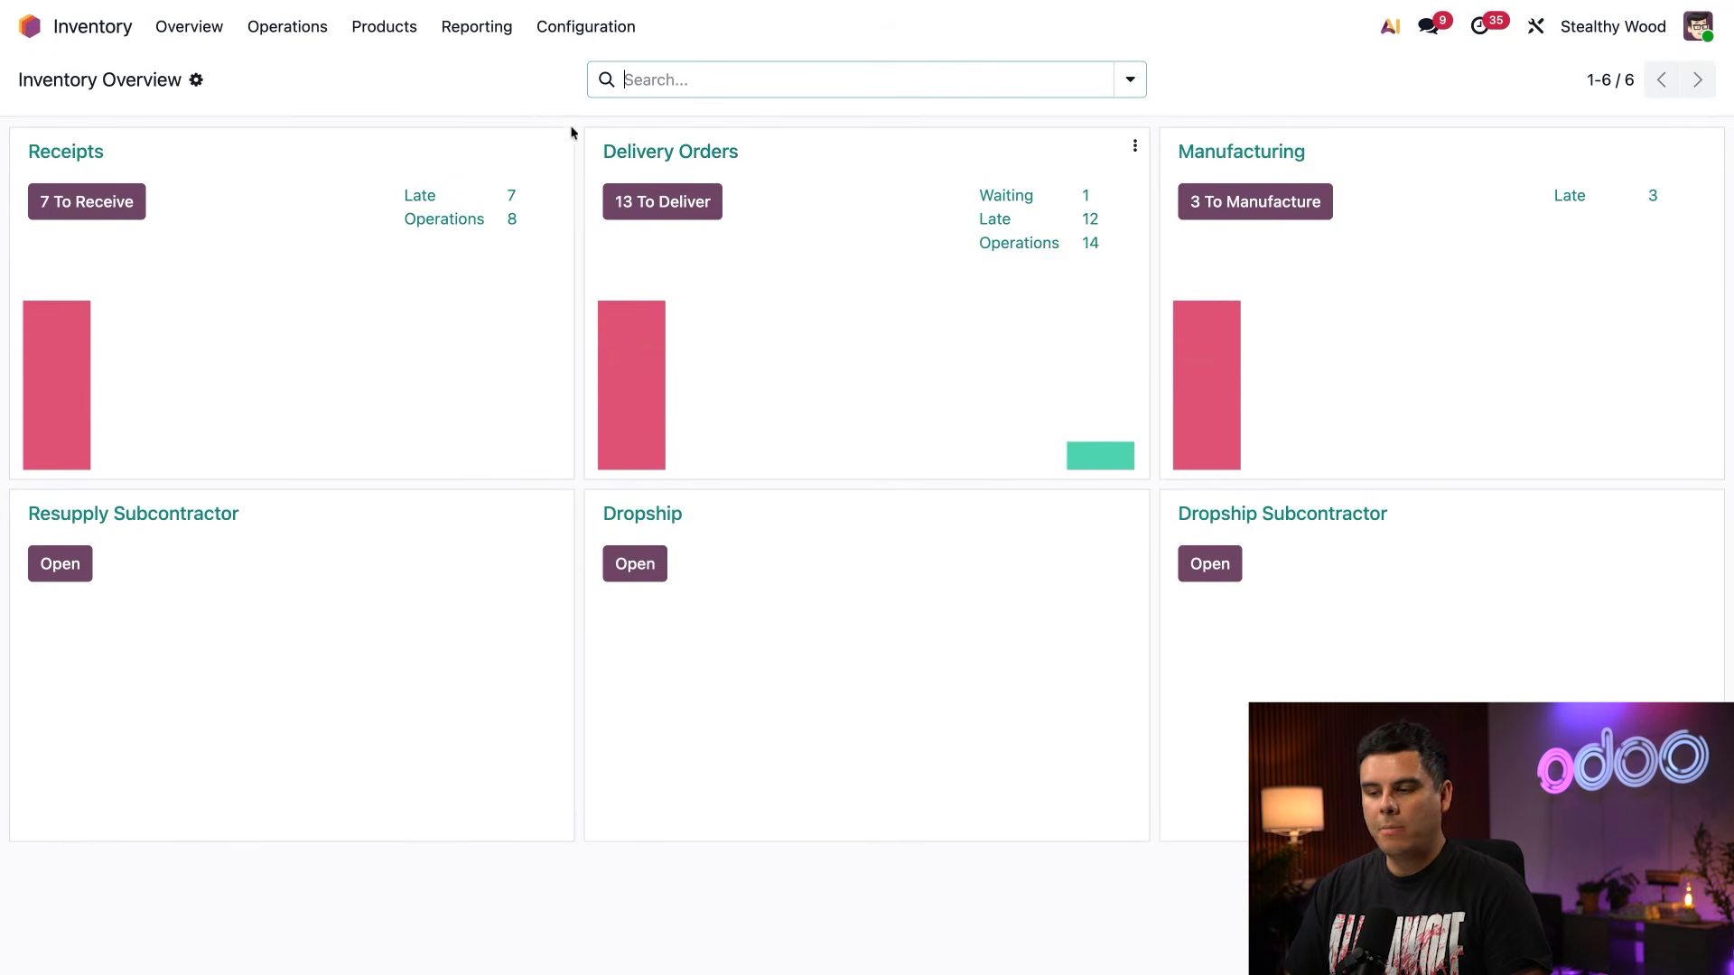
pyautogui.click(386, 30)
pyautogui.click(380, 67)
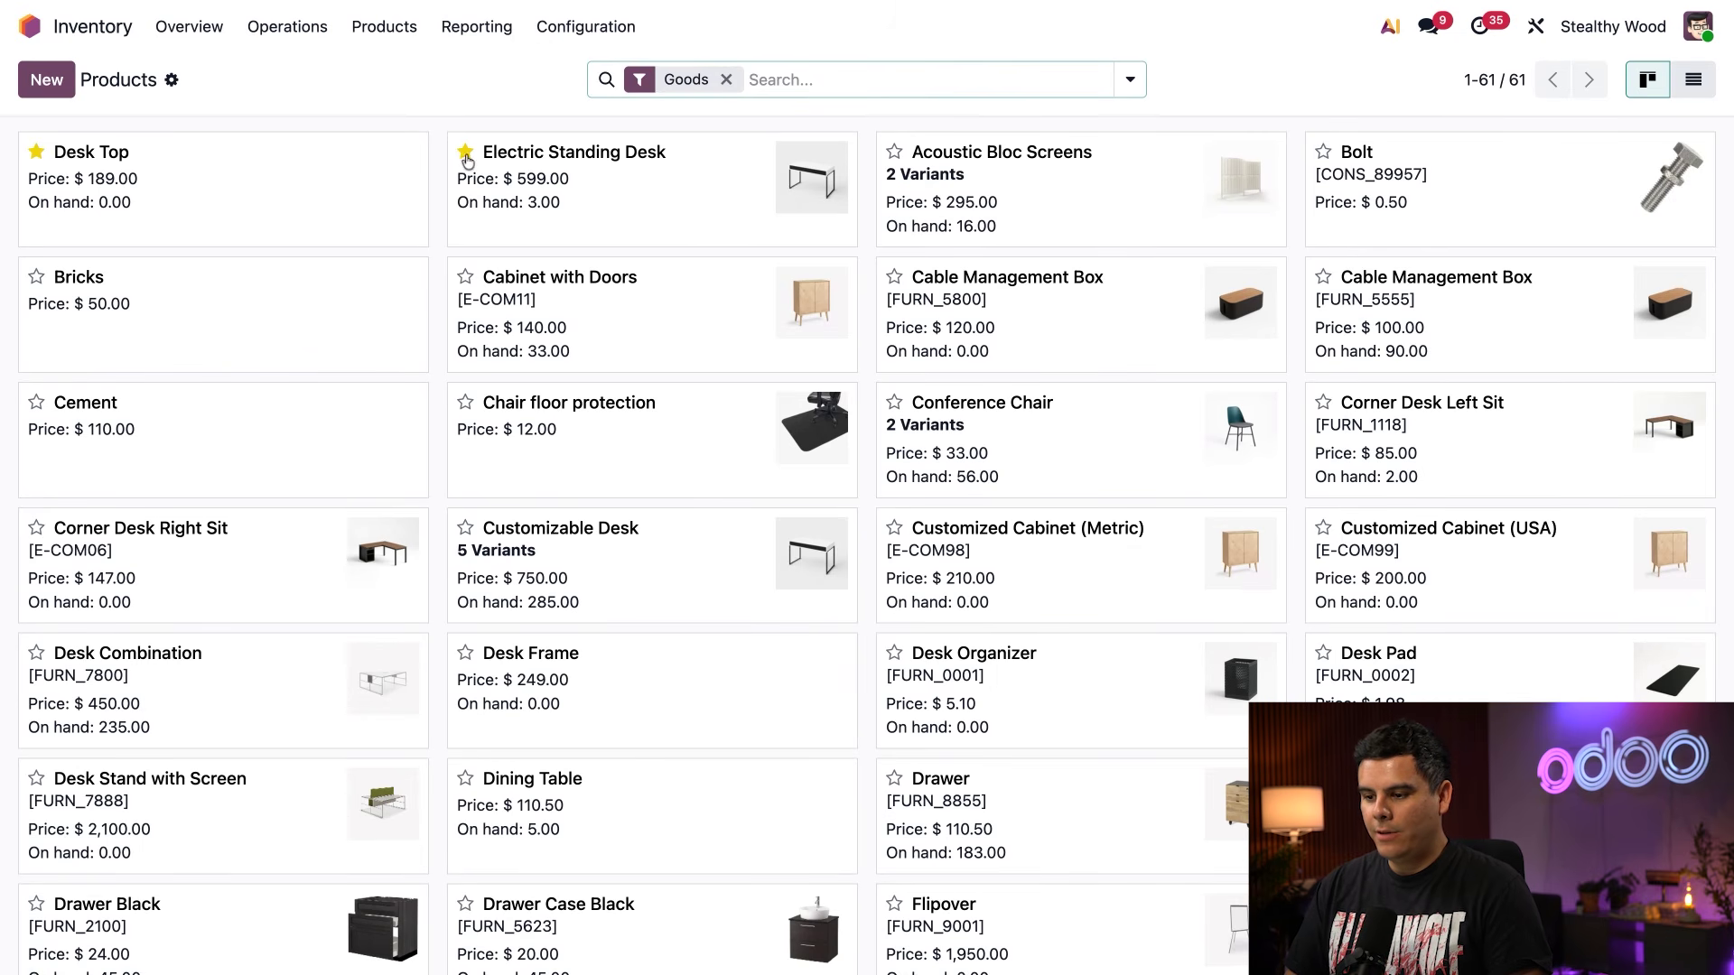
pyautogui.click(668, 215)
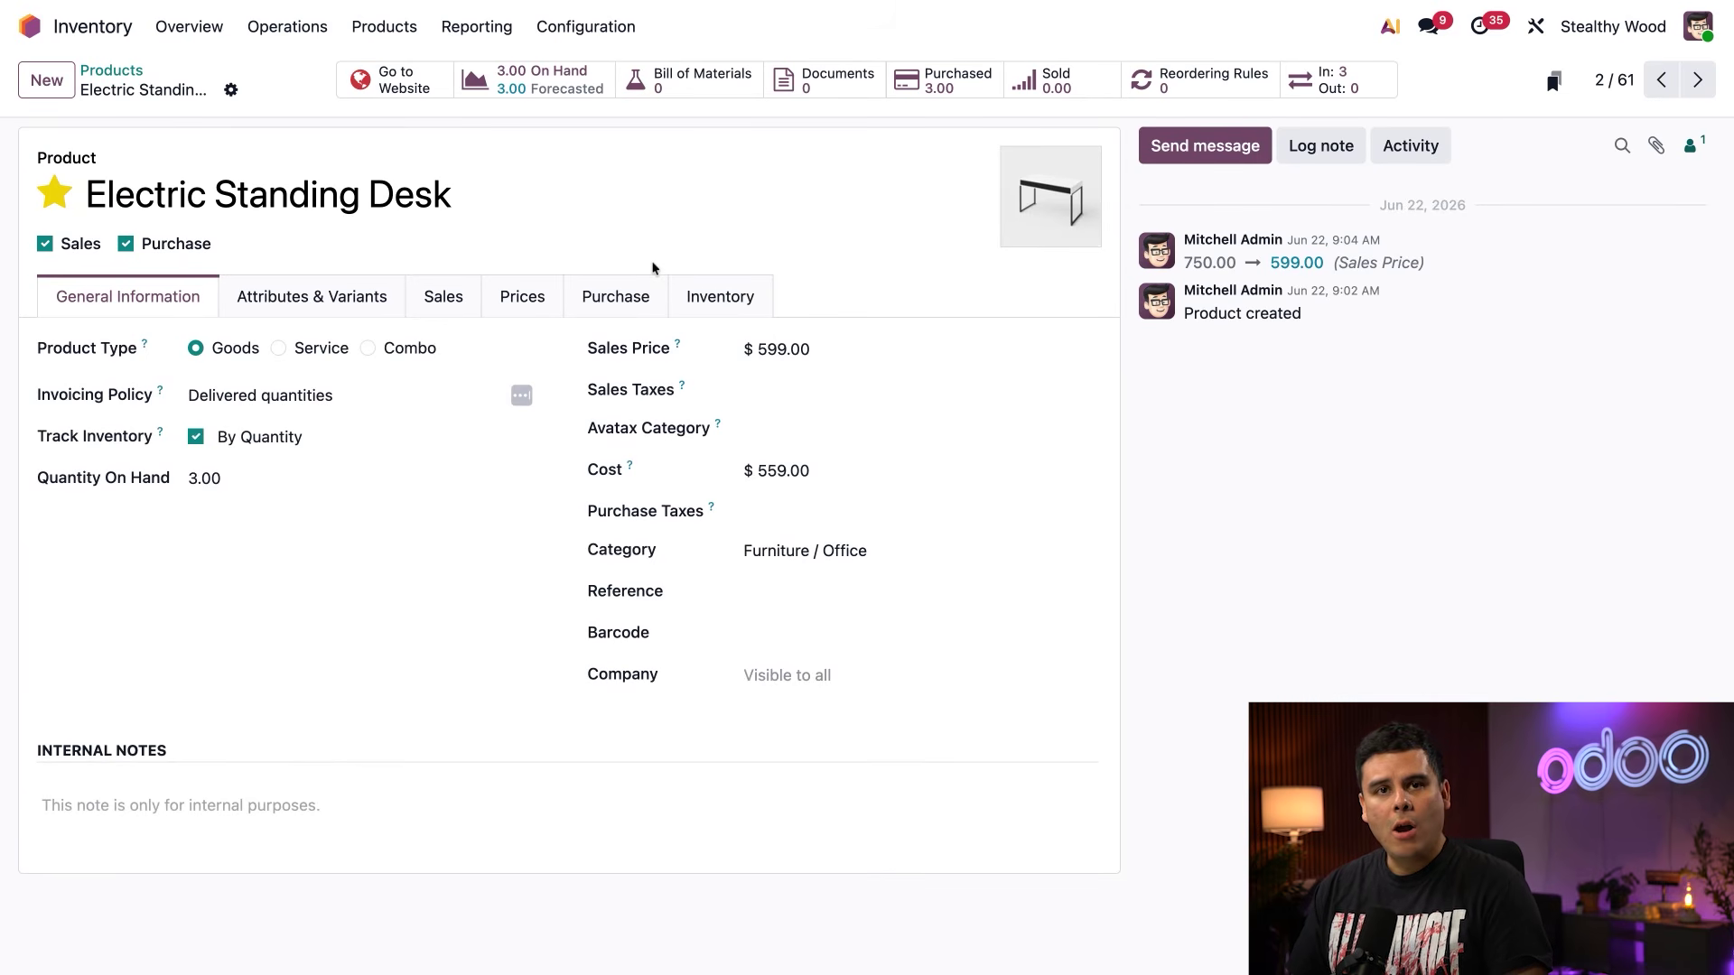
# - Add OpenWood as a vendor in the purchase information of the Electric Standing Desk
pyautogui.click(599, 311)
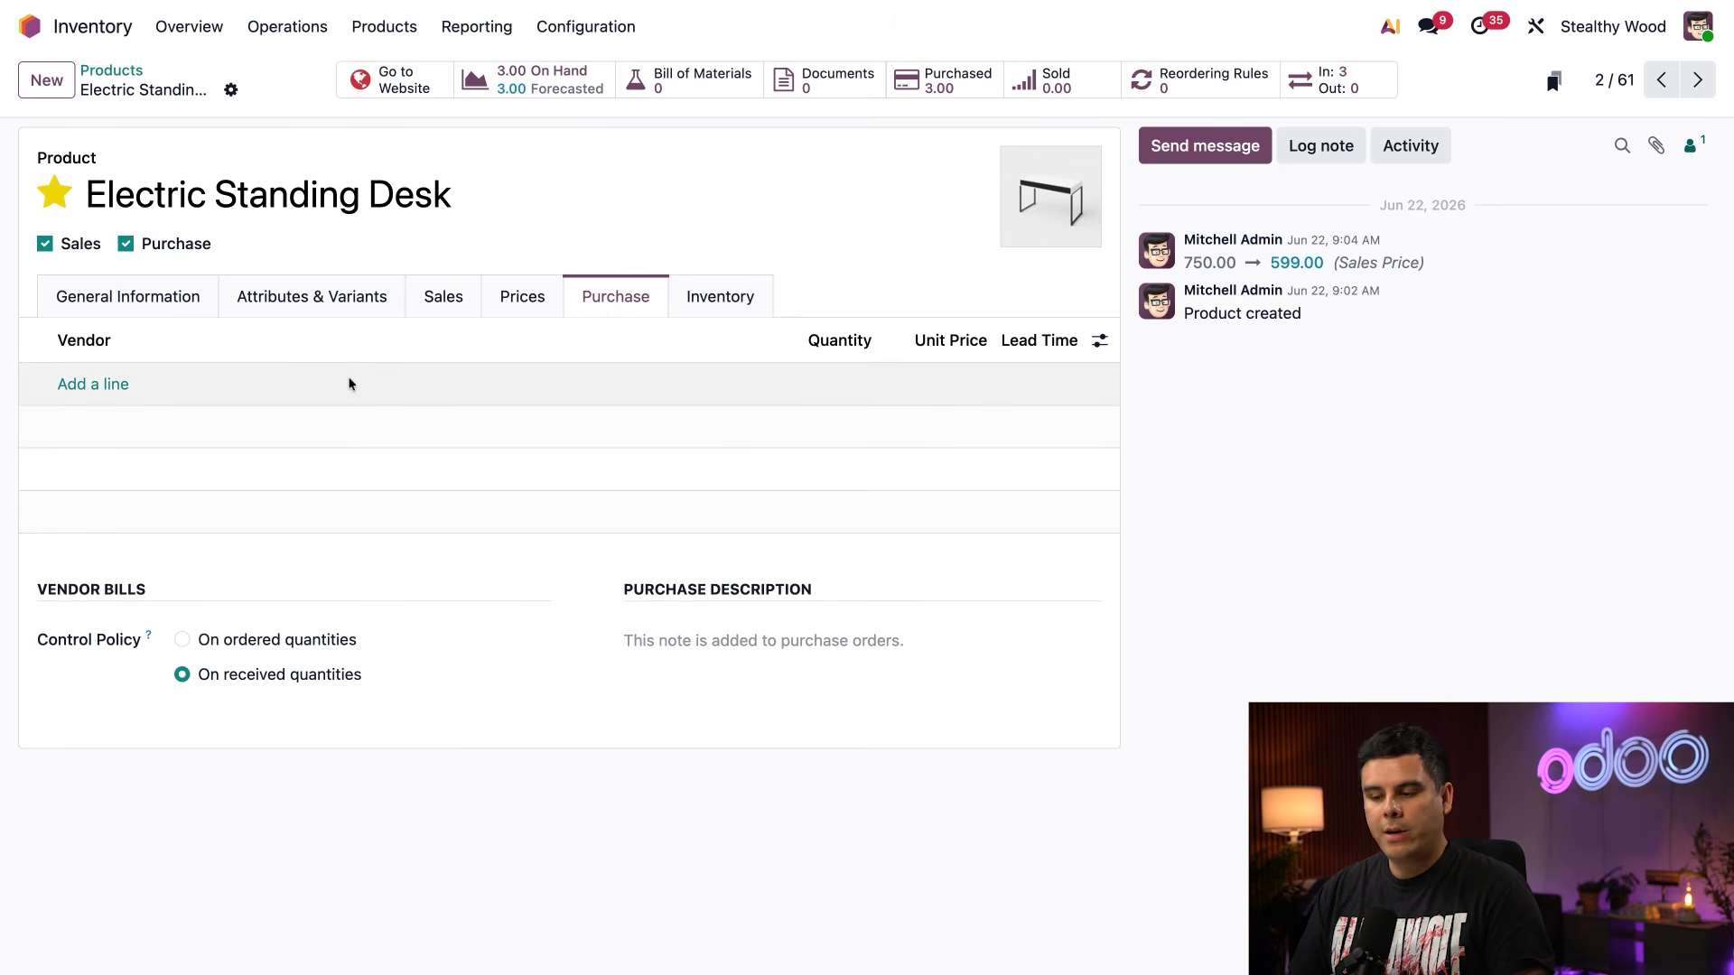
pyautogui.click(80, 385)
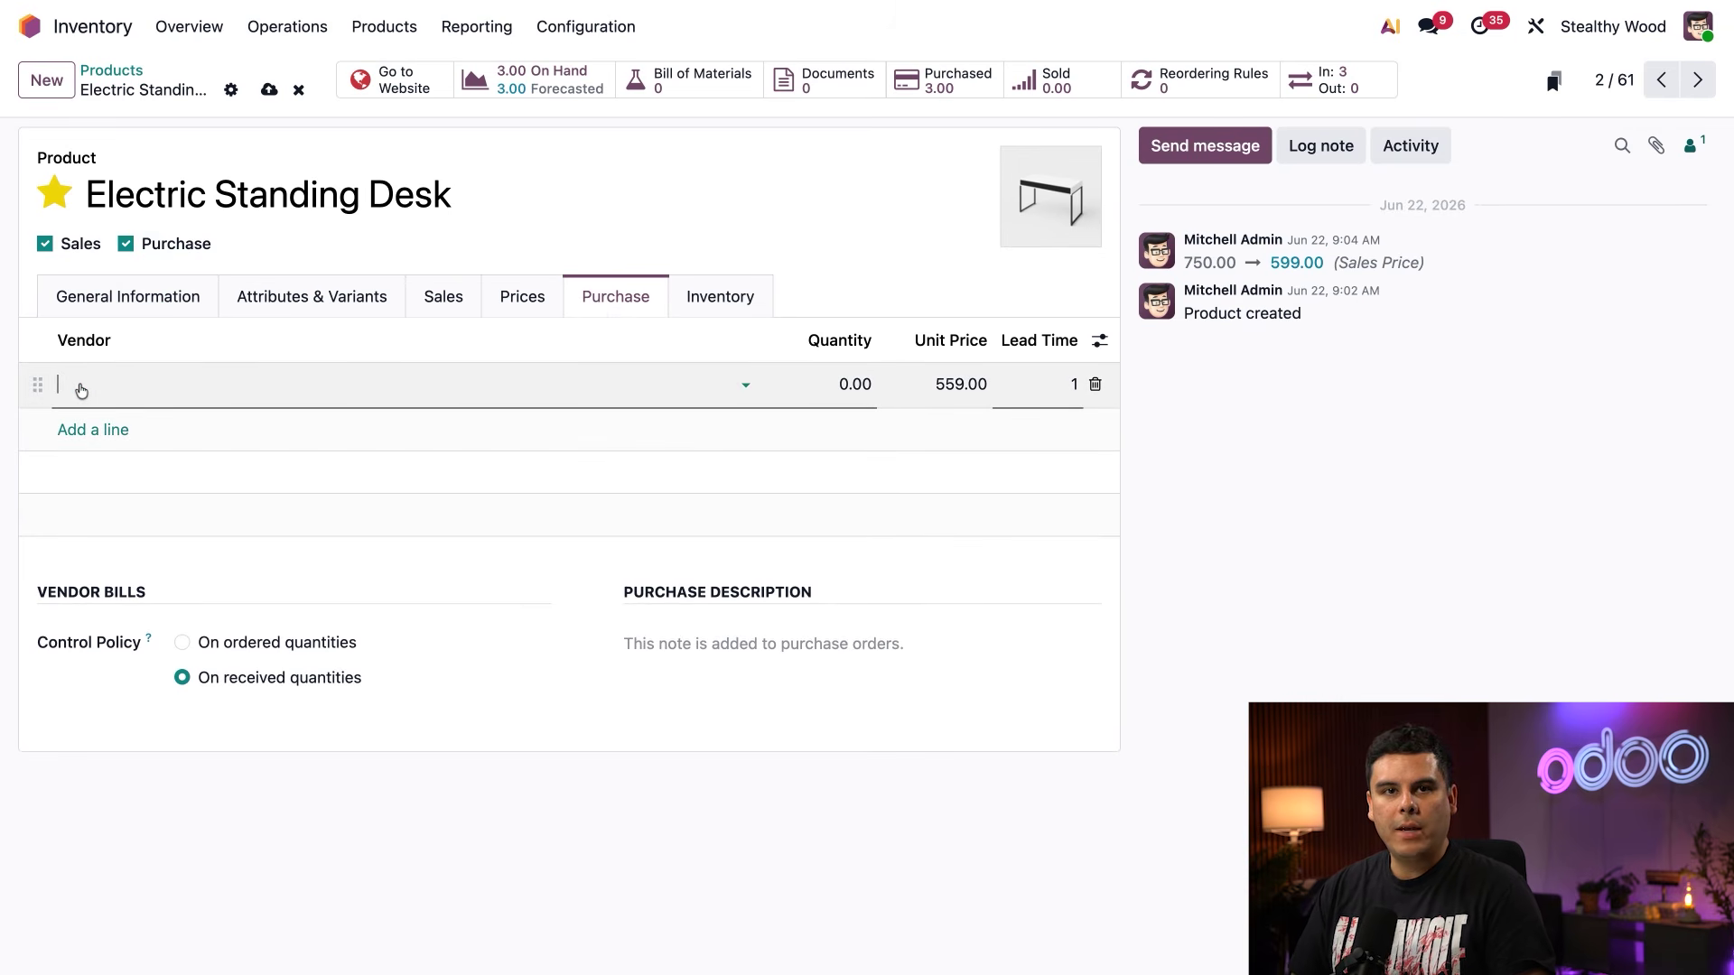
pyautogui.write('open')
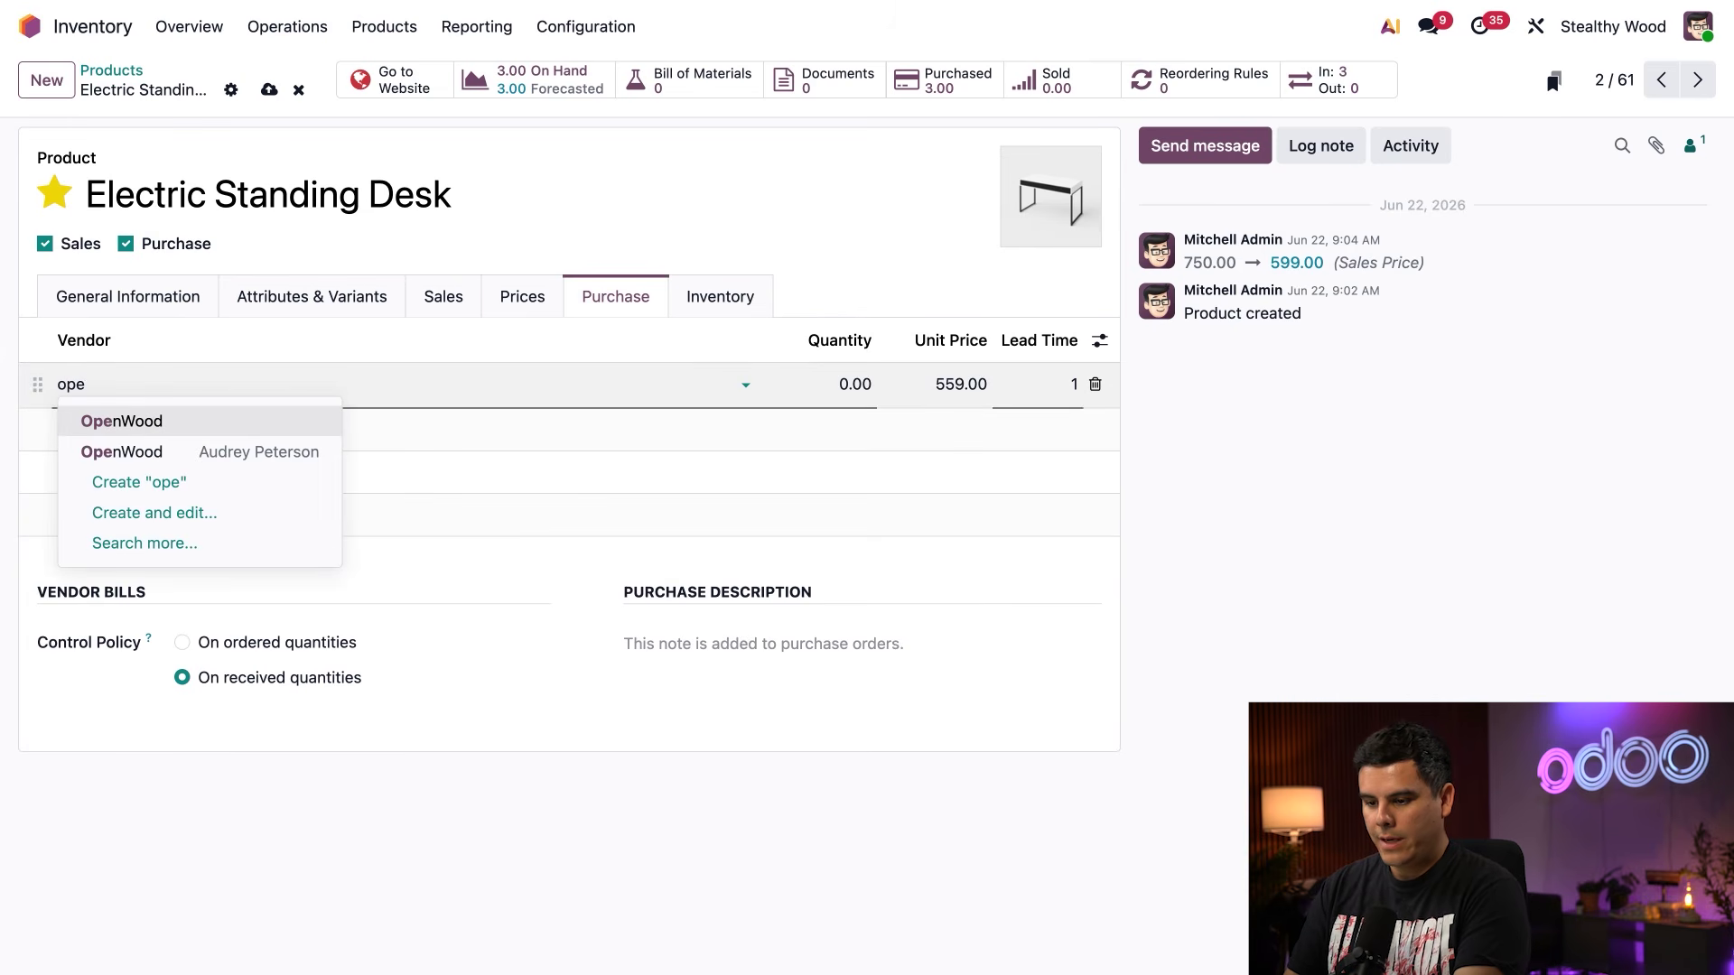
pyautogui.click(122, 422)
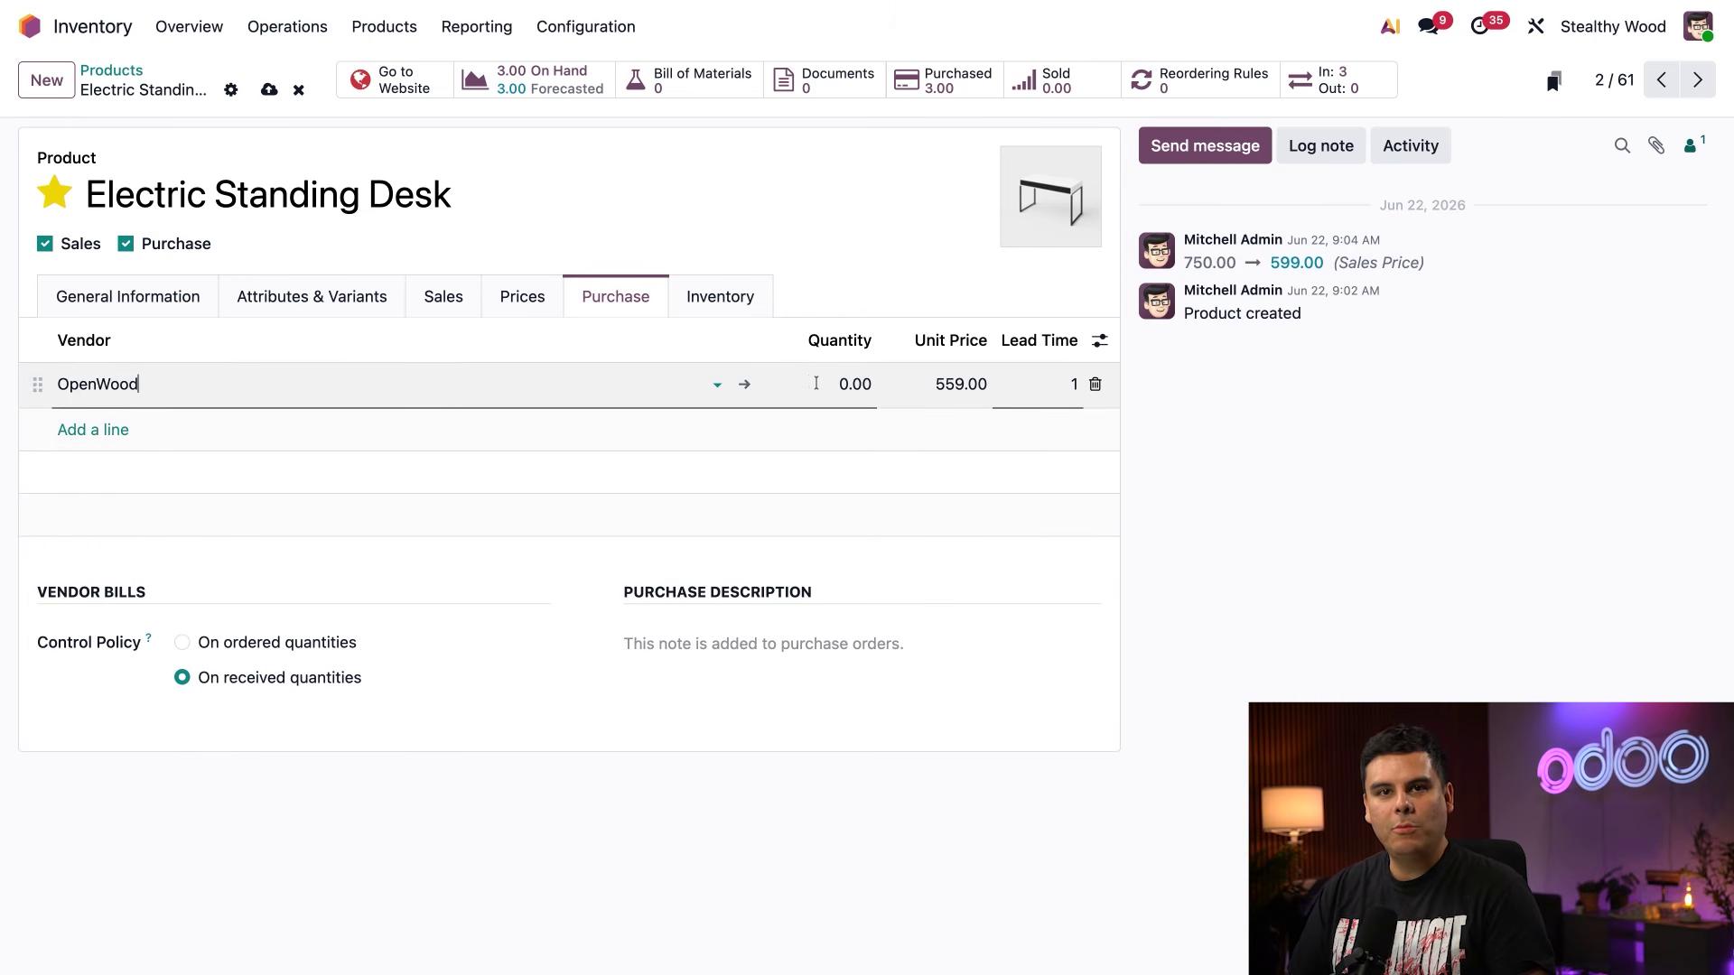
# - Set the OpenWood vendor line to quantity 1, unit price 599 and lead time 60
pyautogui.click(852, 384)
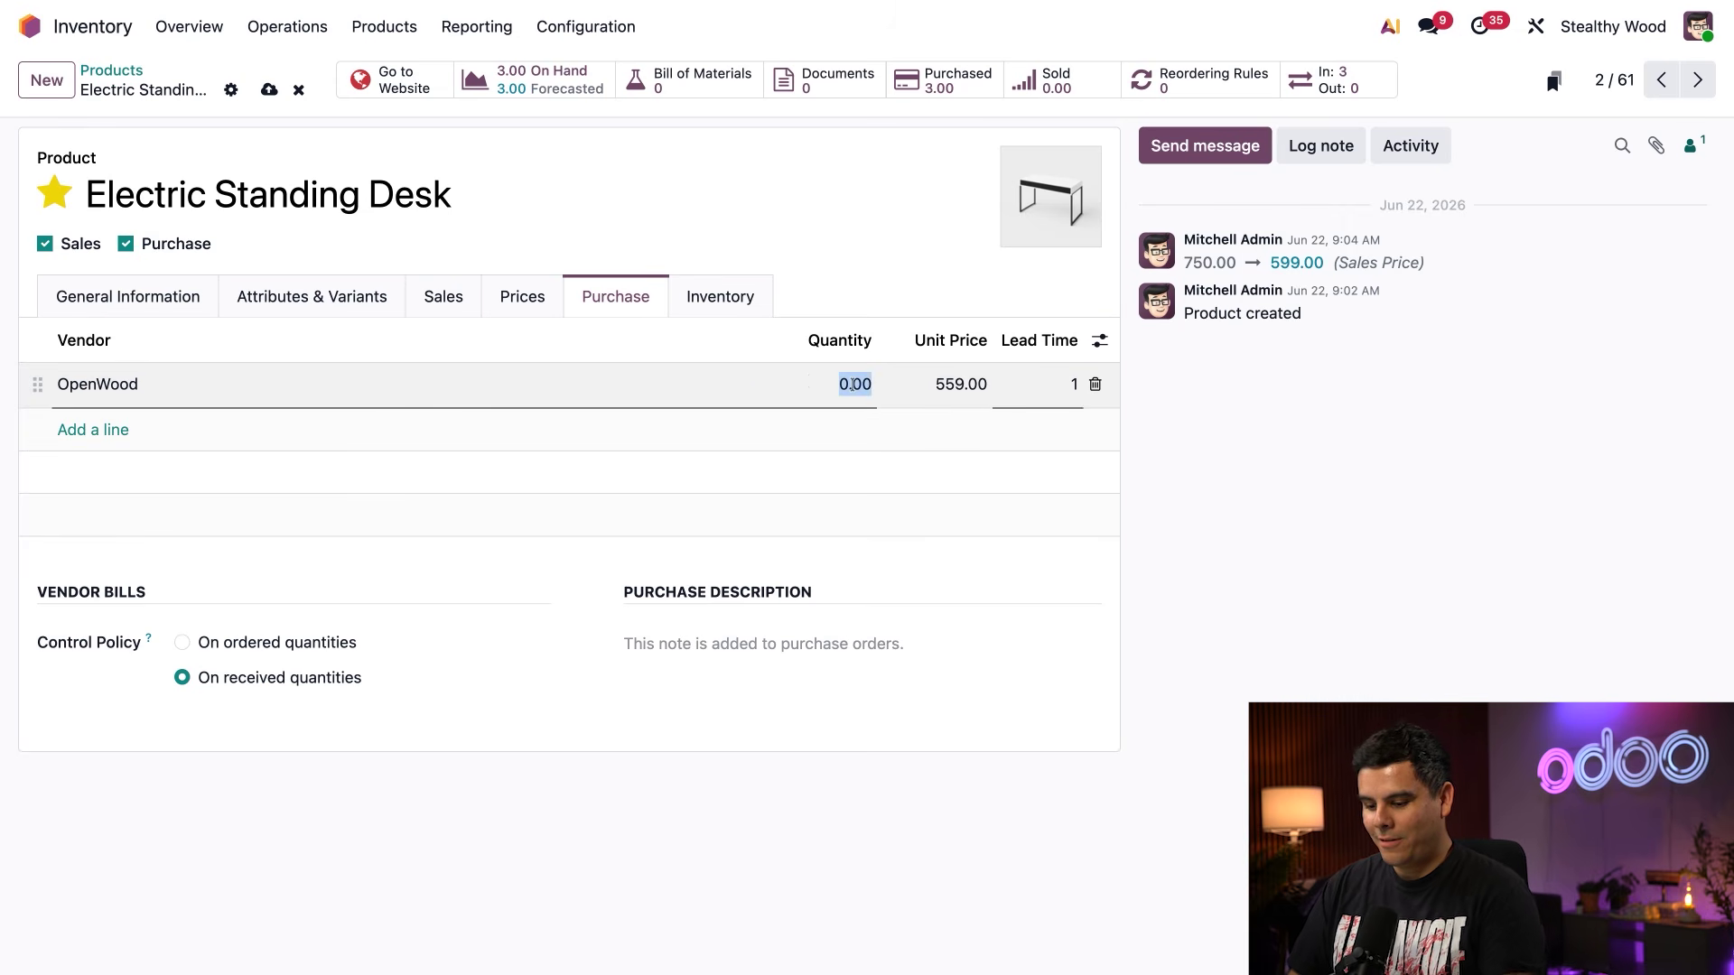
pyautogui.write('1')
pyautogui.click(950, 386)
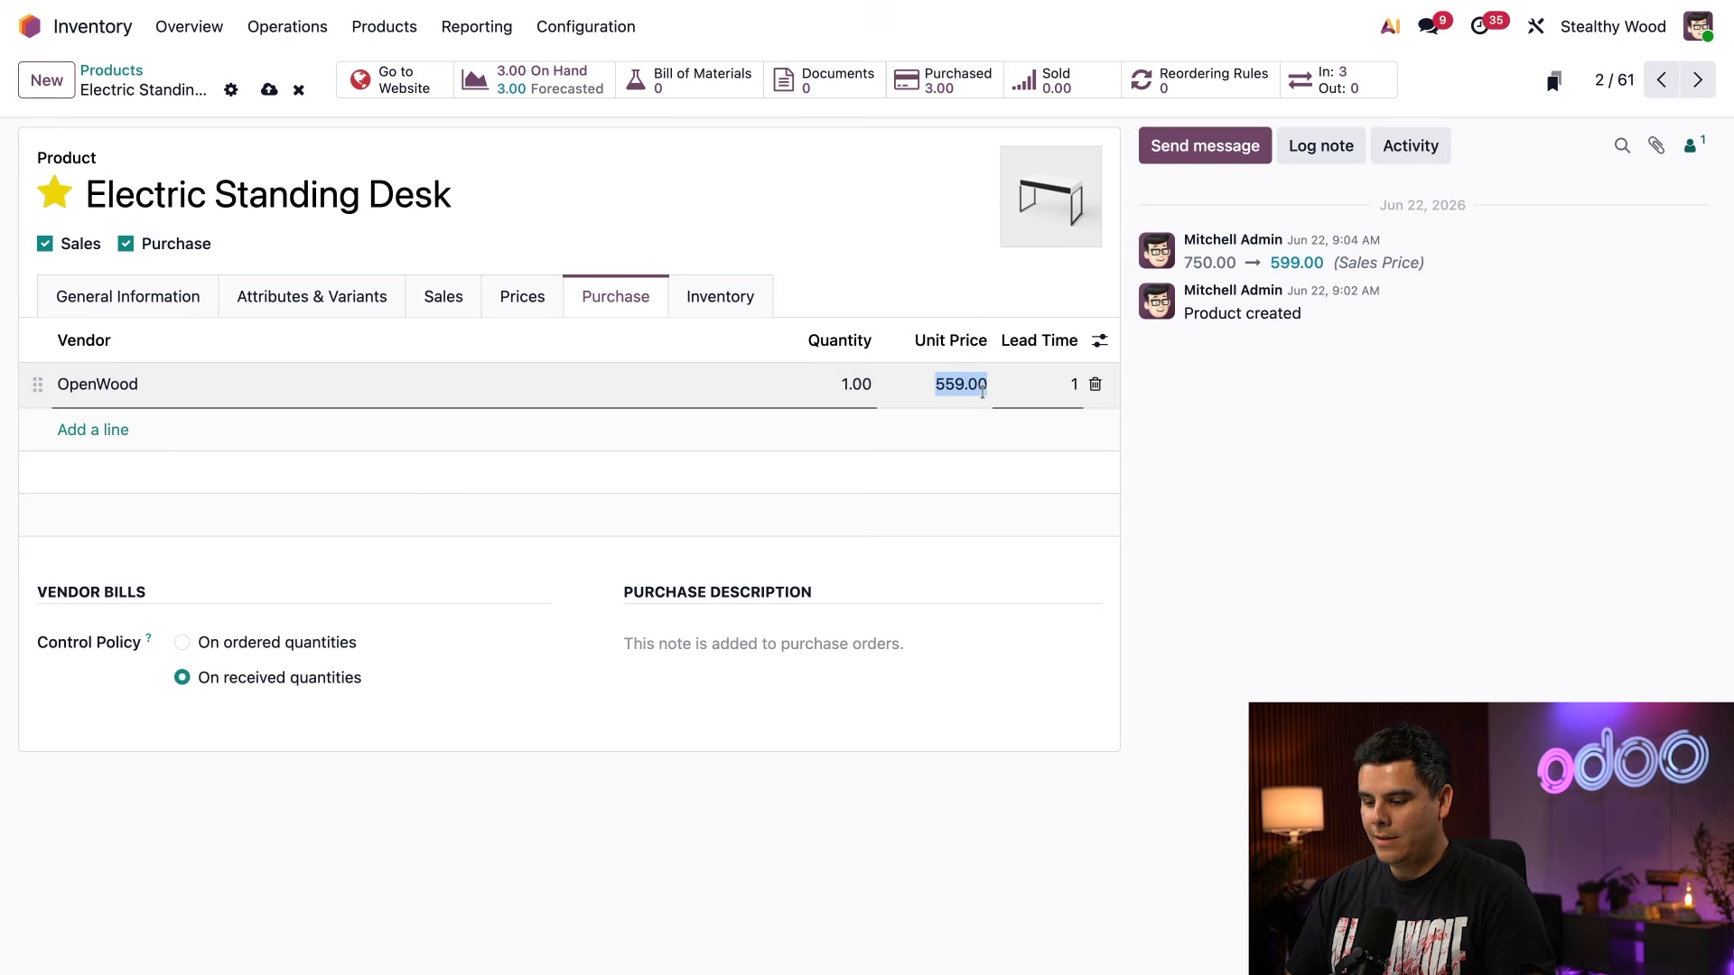
pyautogui.write('599')
pyautogui.click(1266, 458)
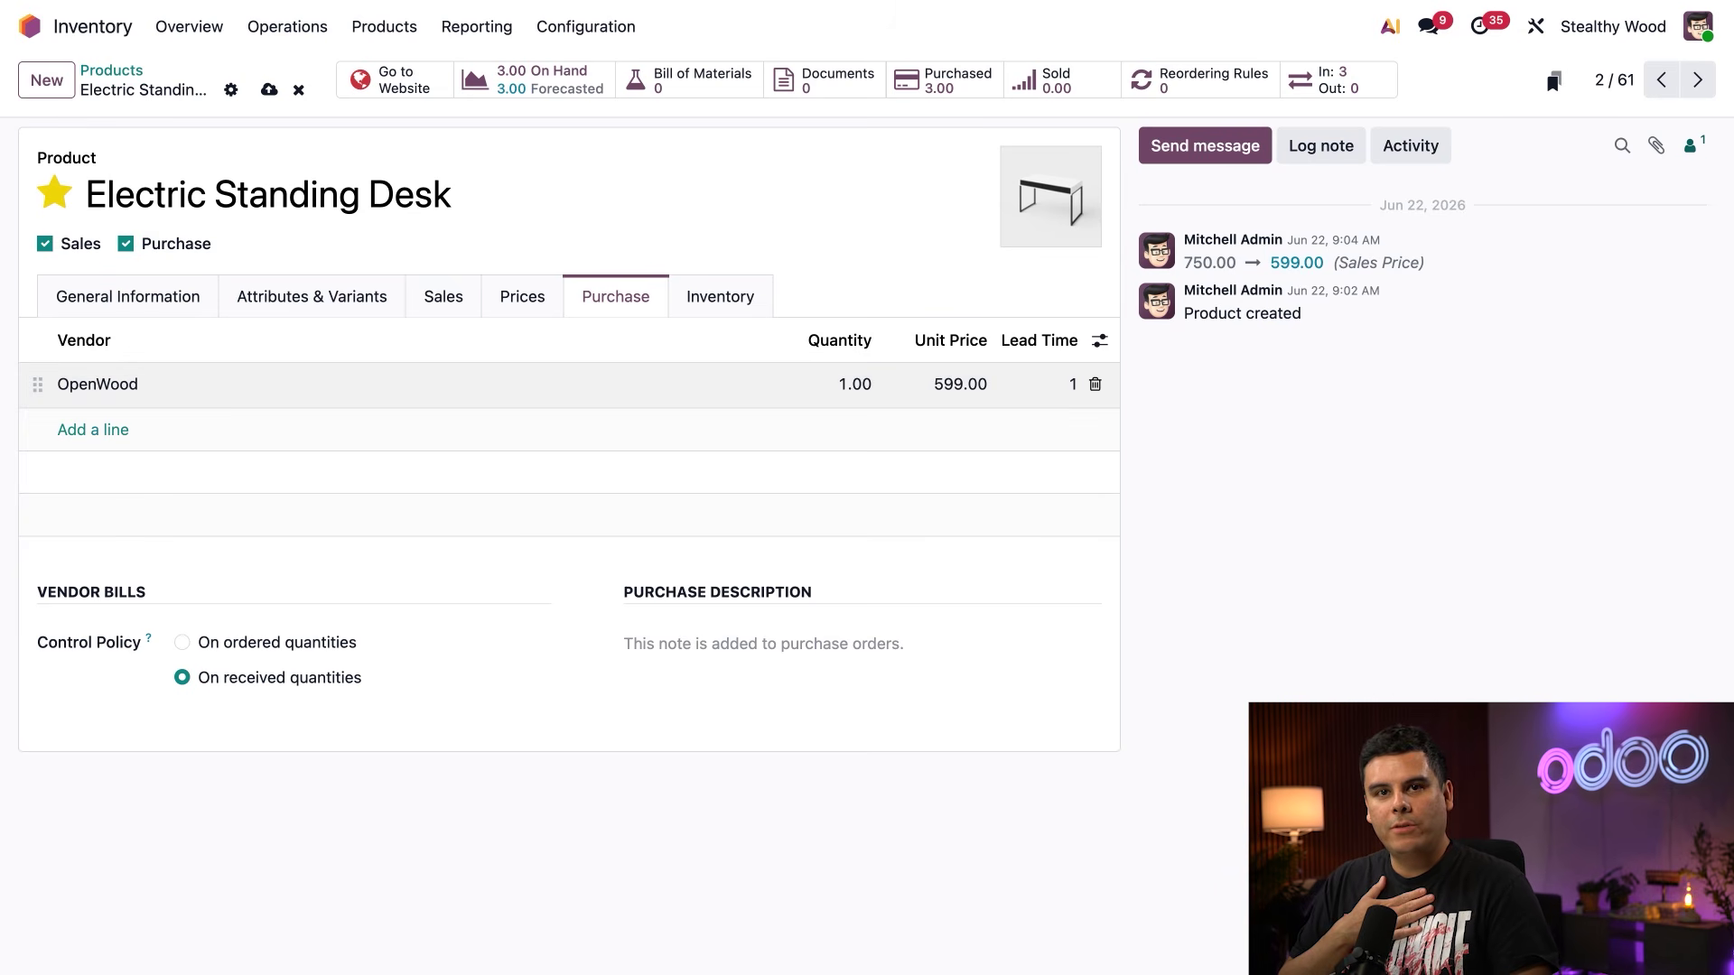
pyautogui.click(1073, 384)
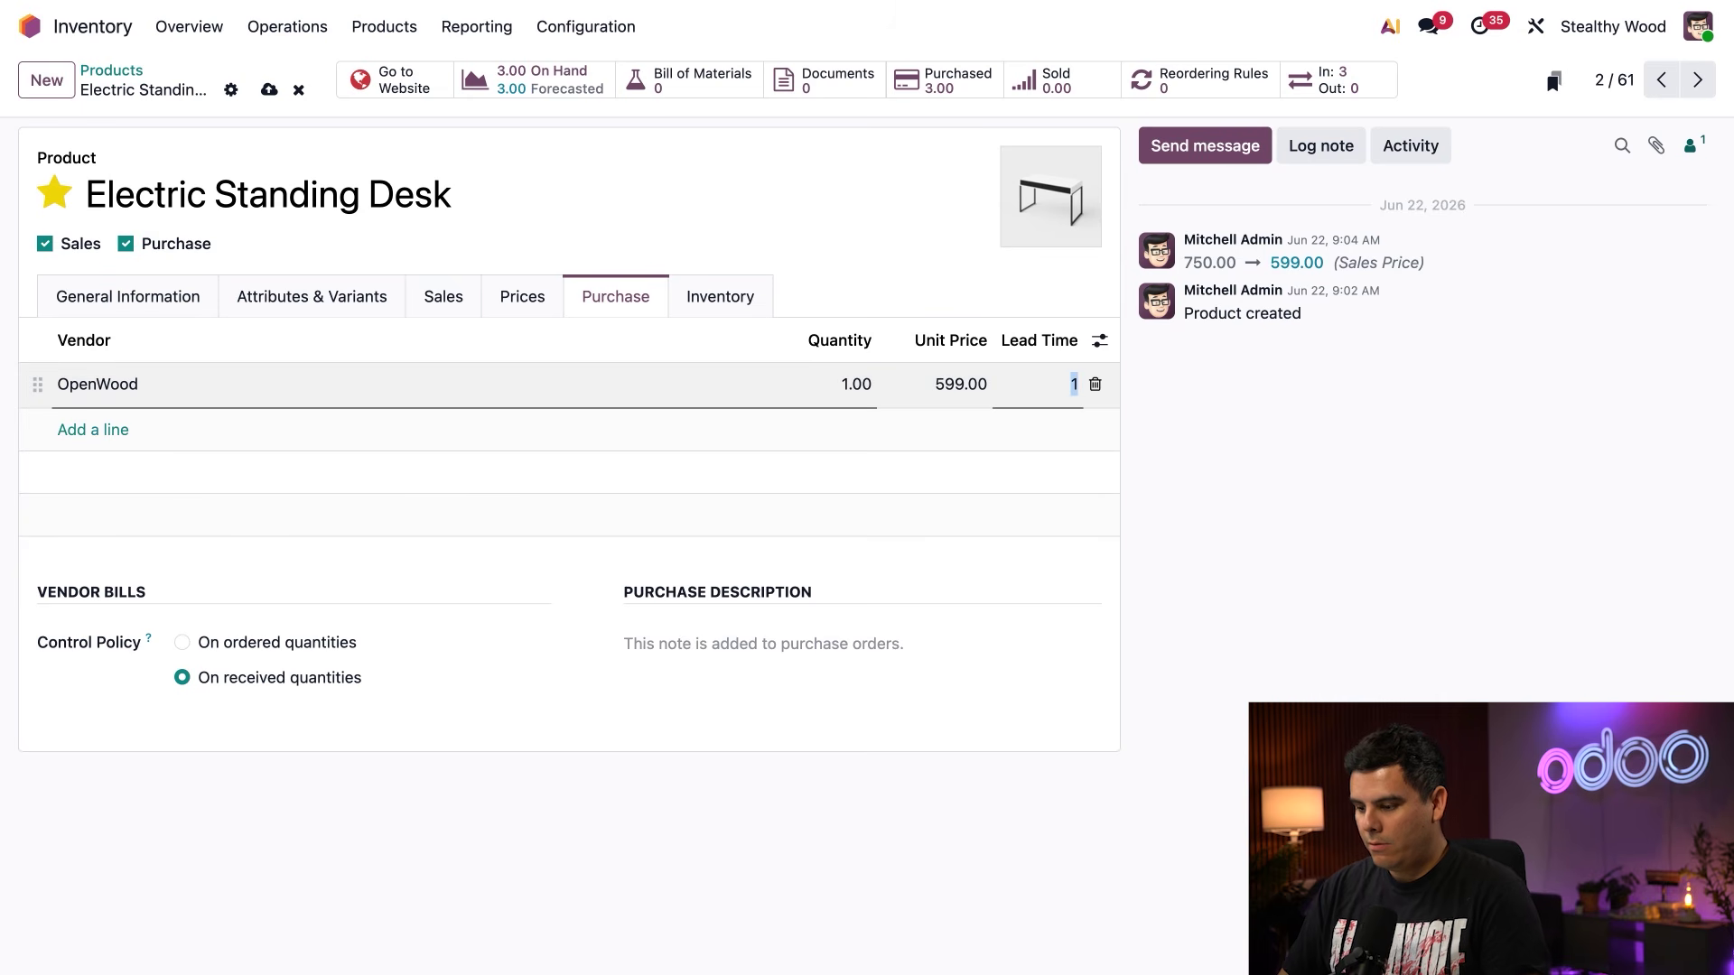
pyautogui.write('60')
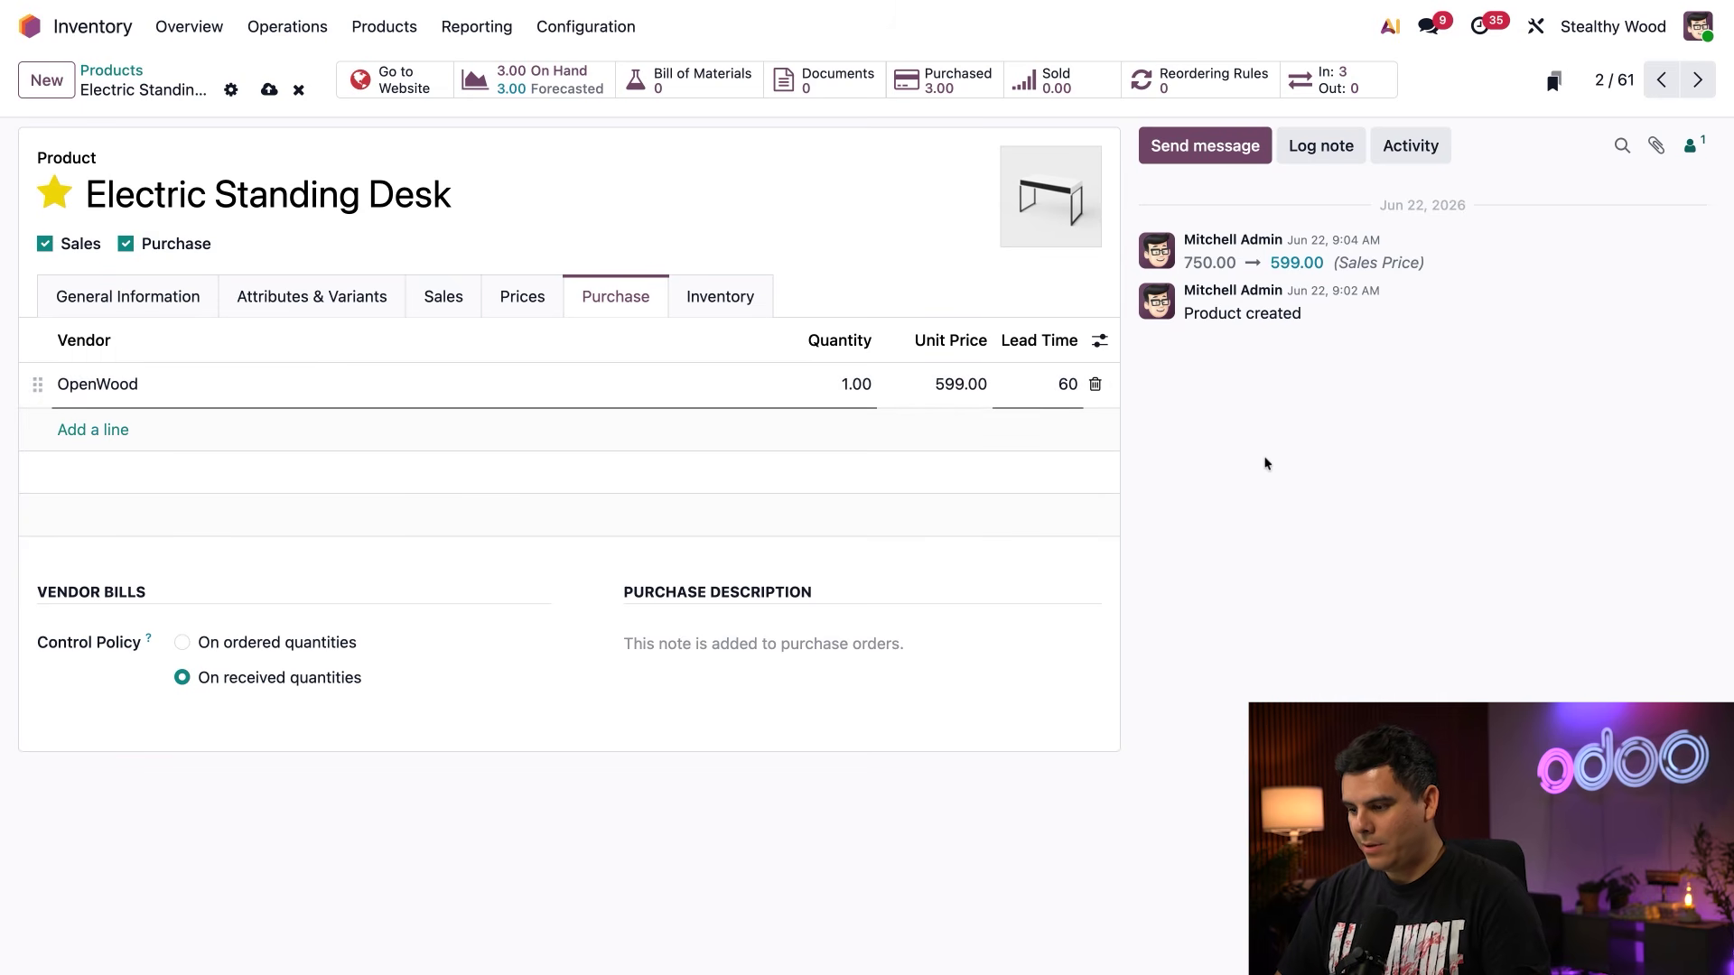
pyautogui.click(1267, 463)
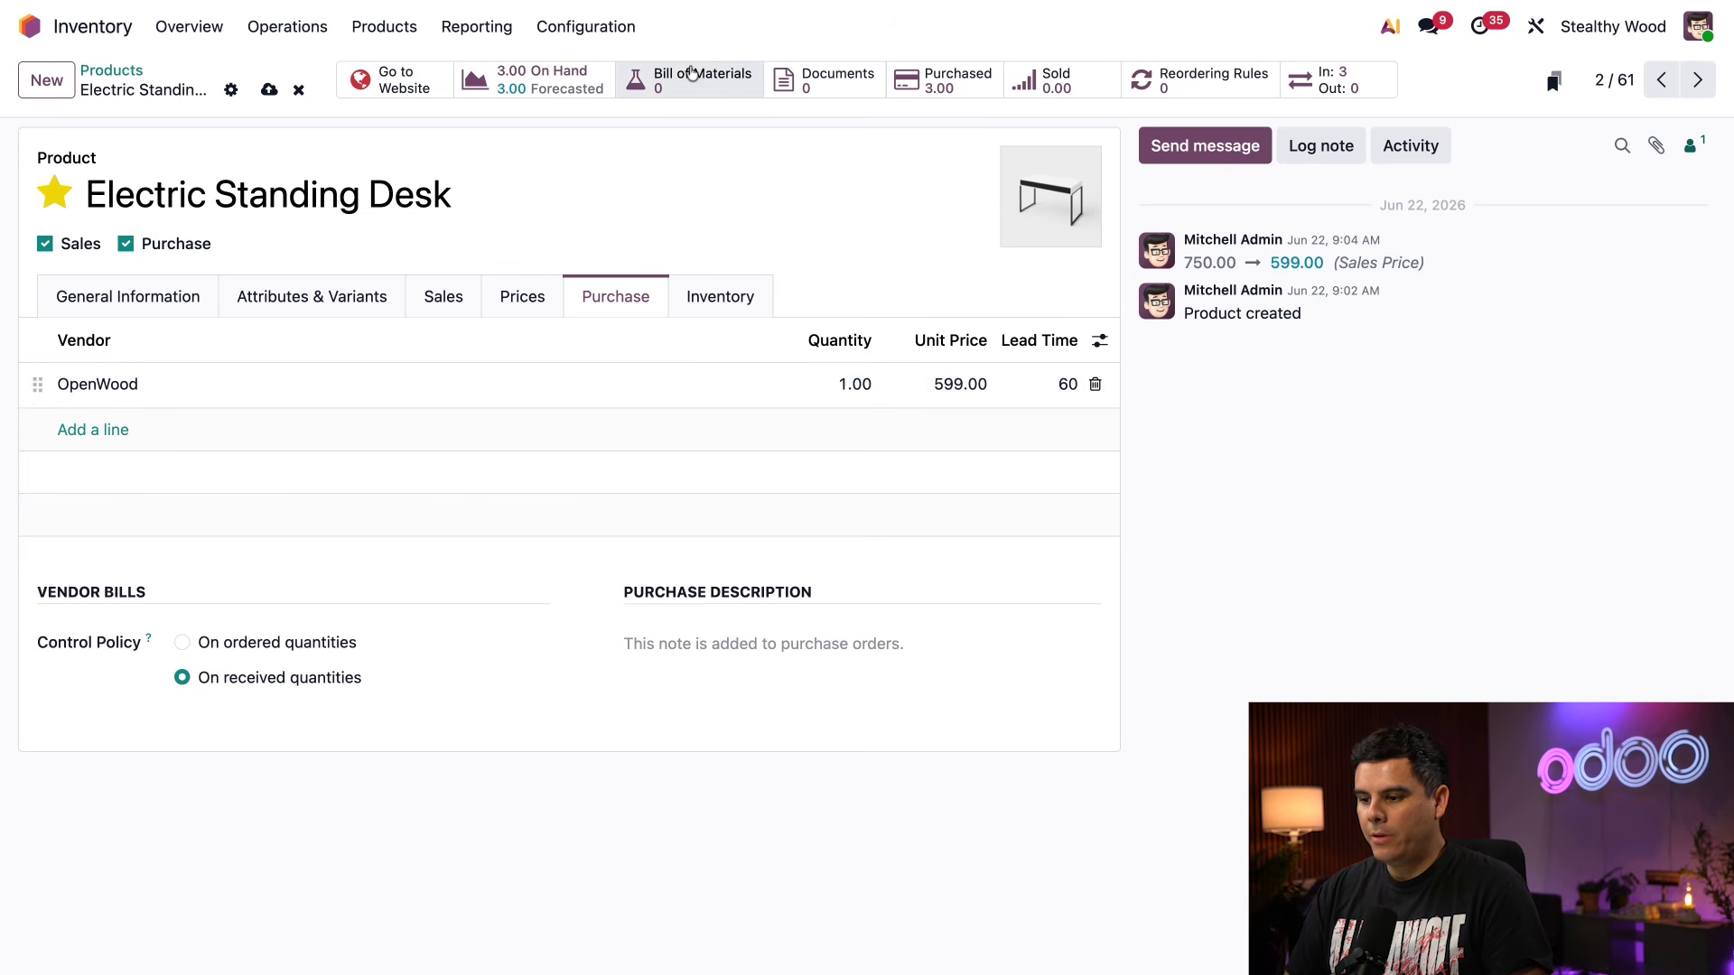
# - Create a bill of materials for the Electric Standing Desk with type Subcontracting and OpenWood as the subcontractor
pyautogui.click(692, 76)
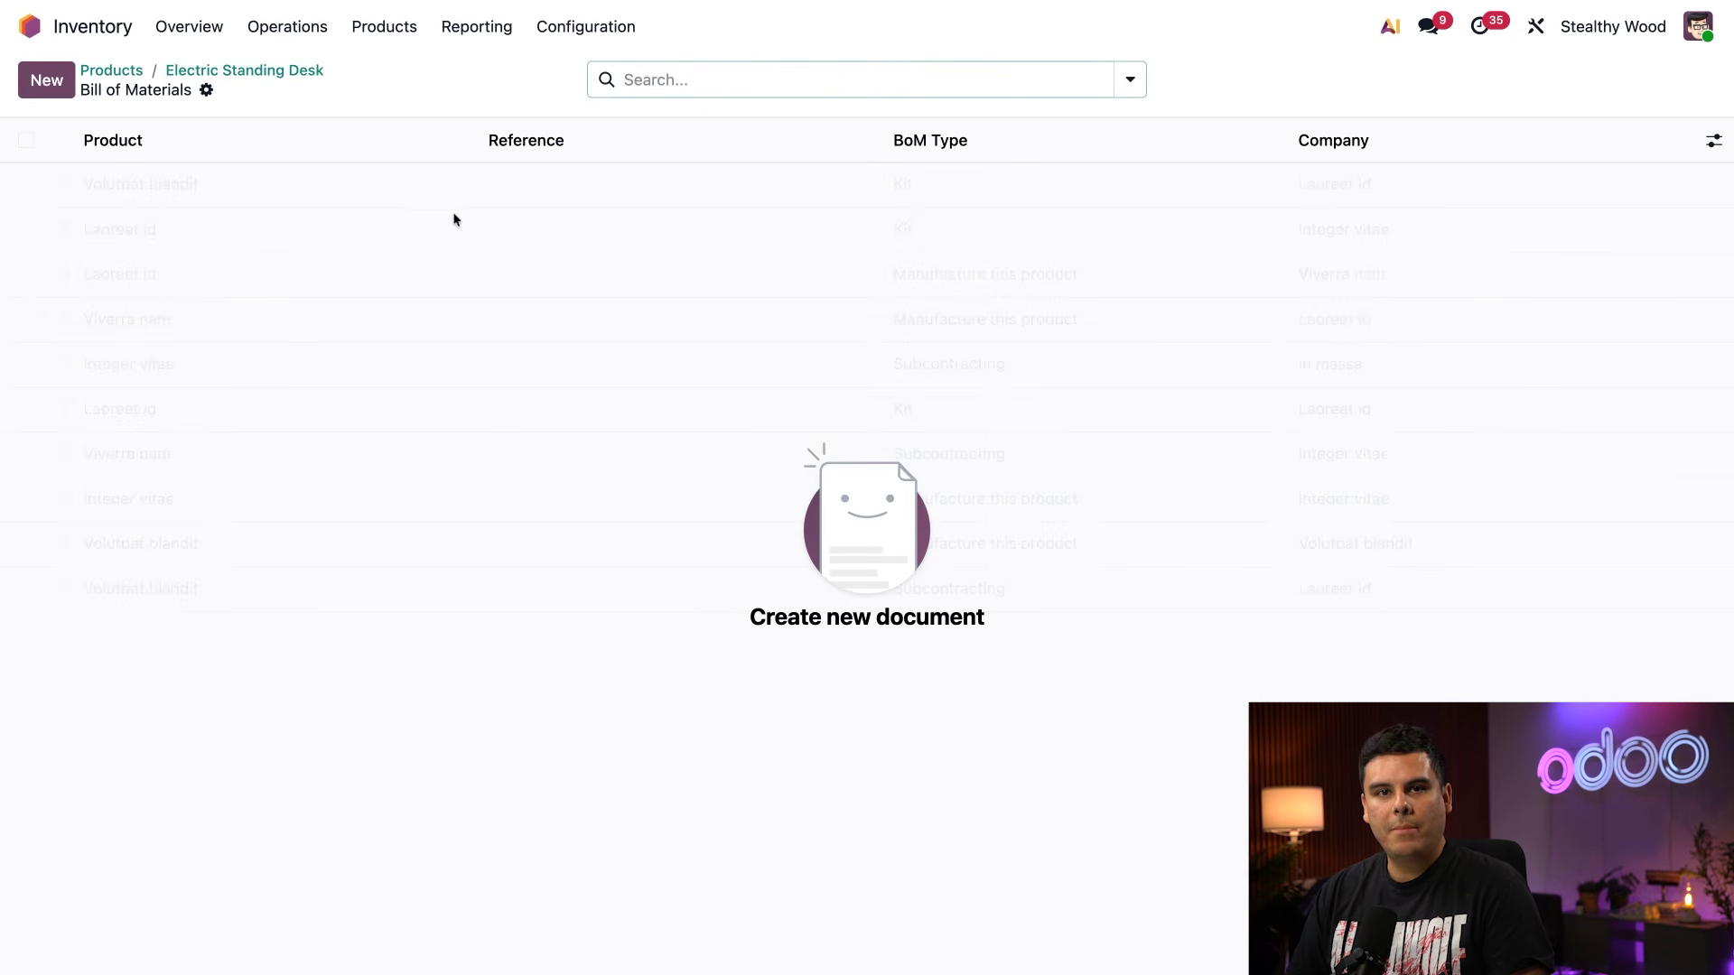
pyautogui.click(45, 81)
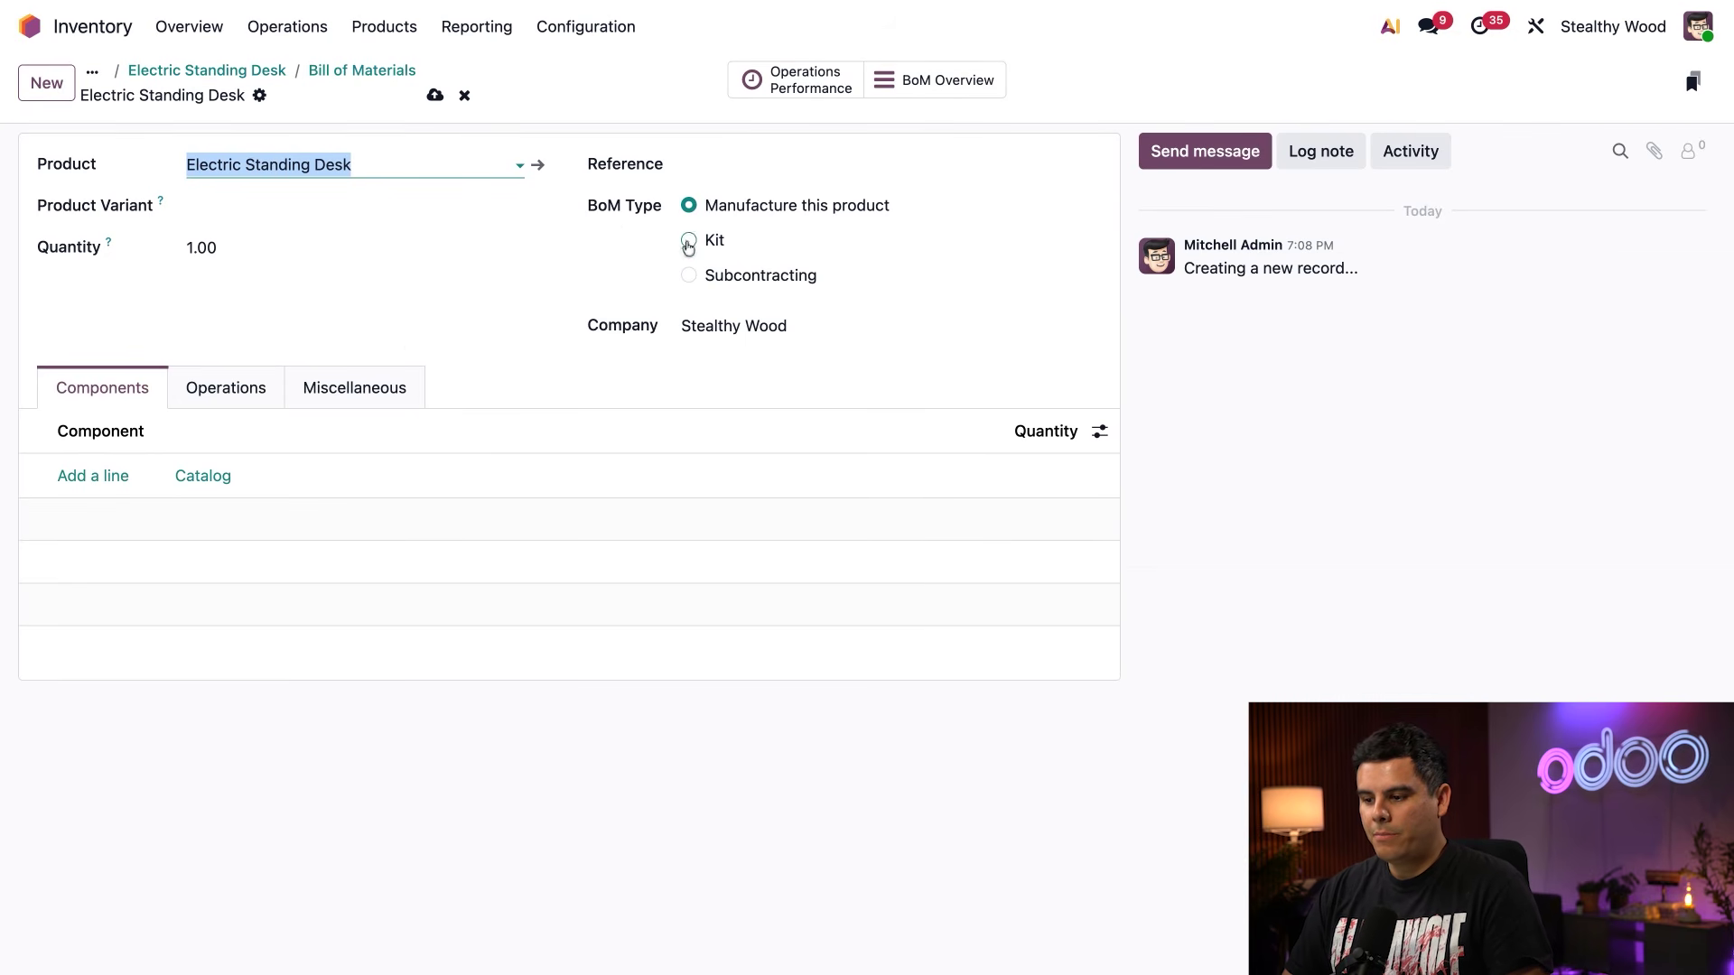
pyautogui.click(688, 276)
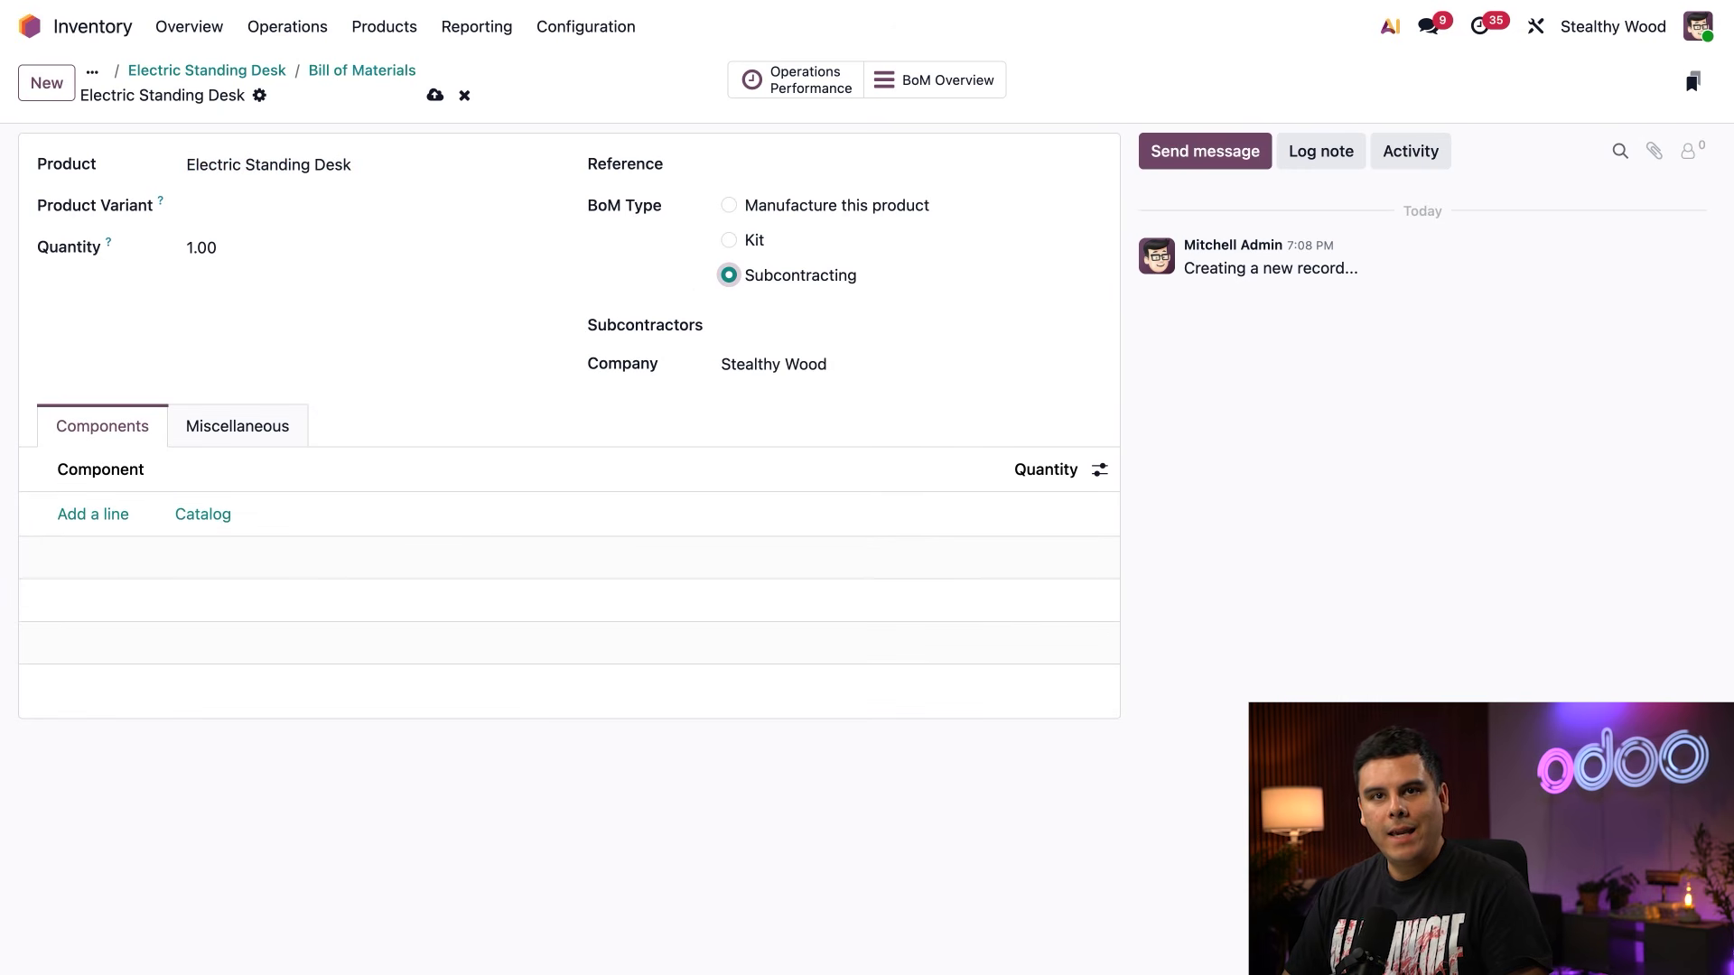
pyautogui.click(773, 318)
pyautogui.write('o')
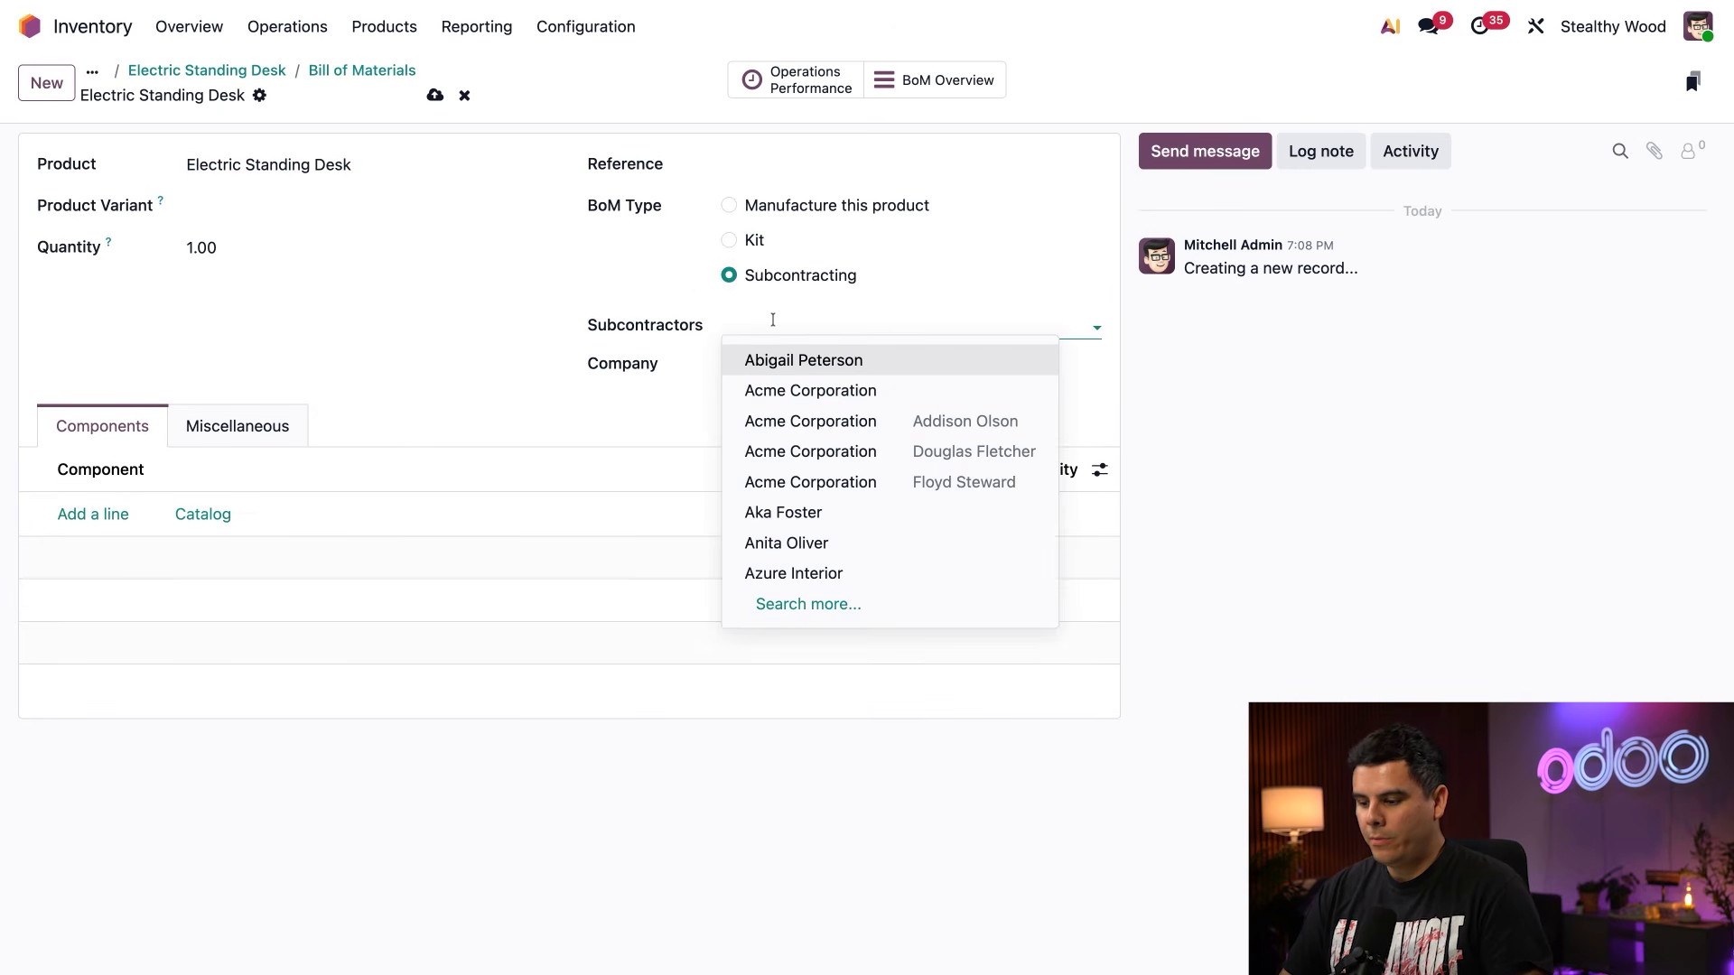
pyautogui.write('pen')
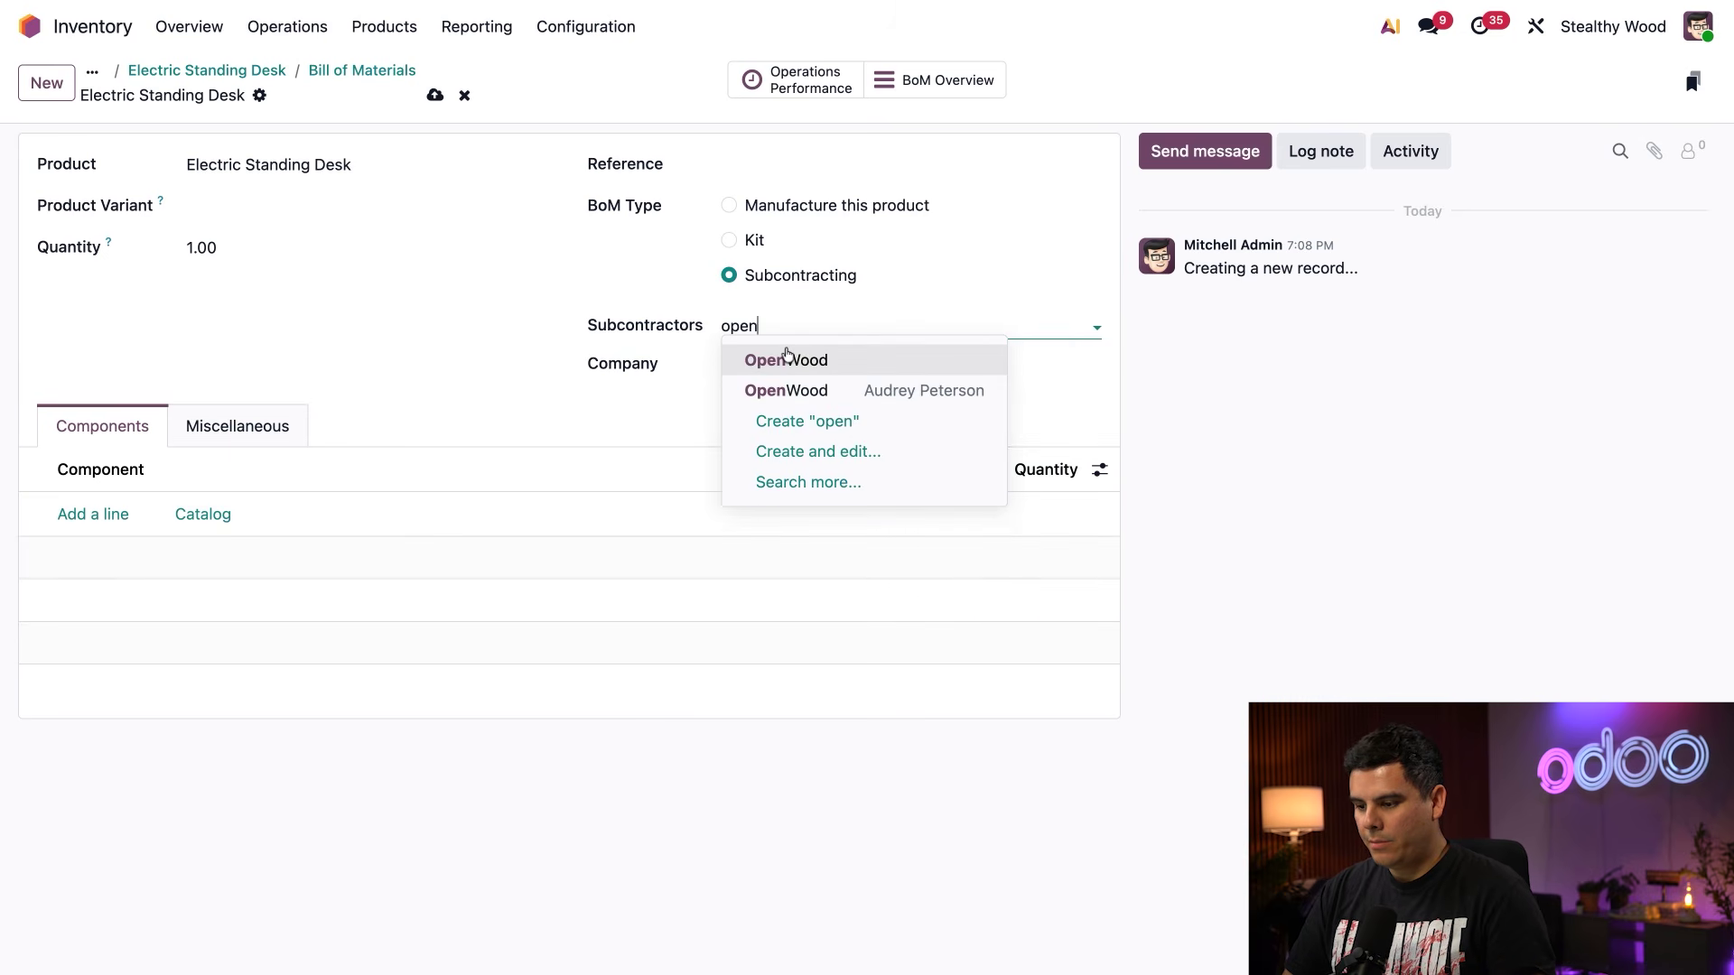
pyautogui.click(784, 358)
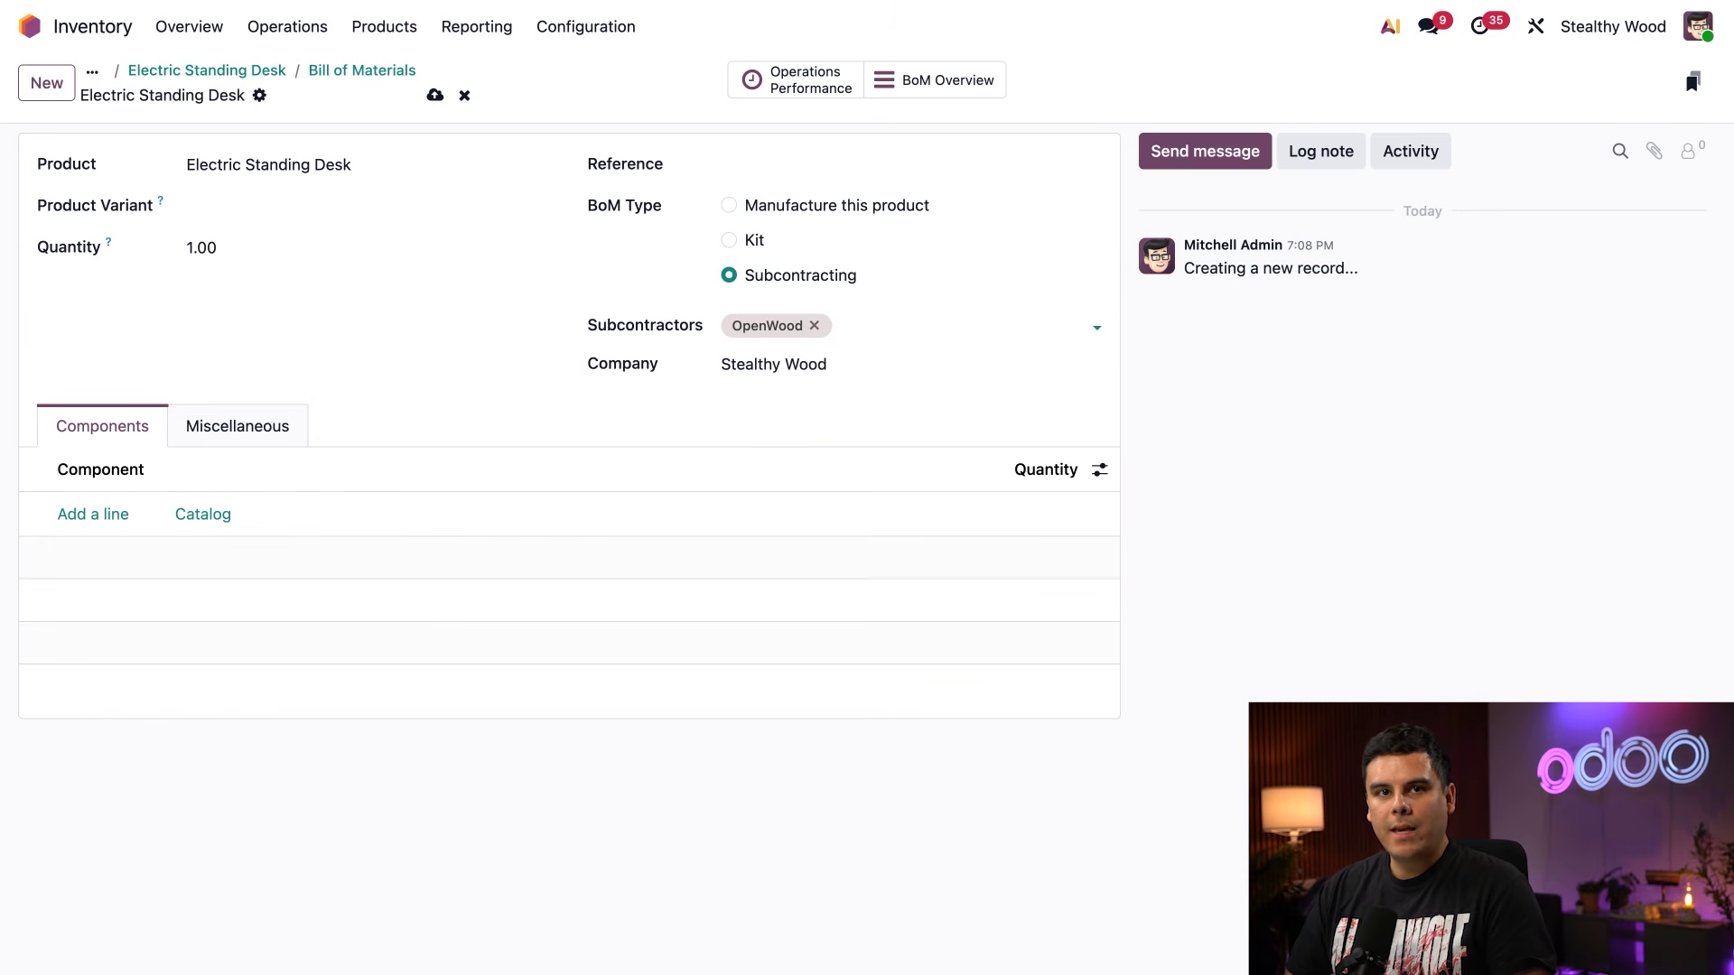
# - Add Desk Top, Desk Frame and Motor as components of the bill of materials
pyautogui.click(91, 516)
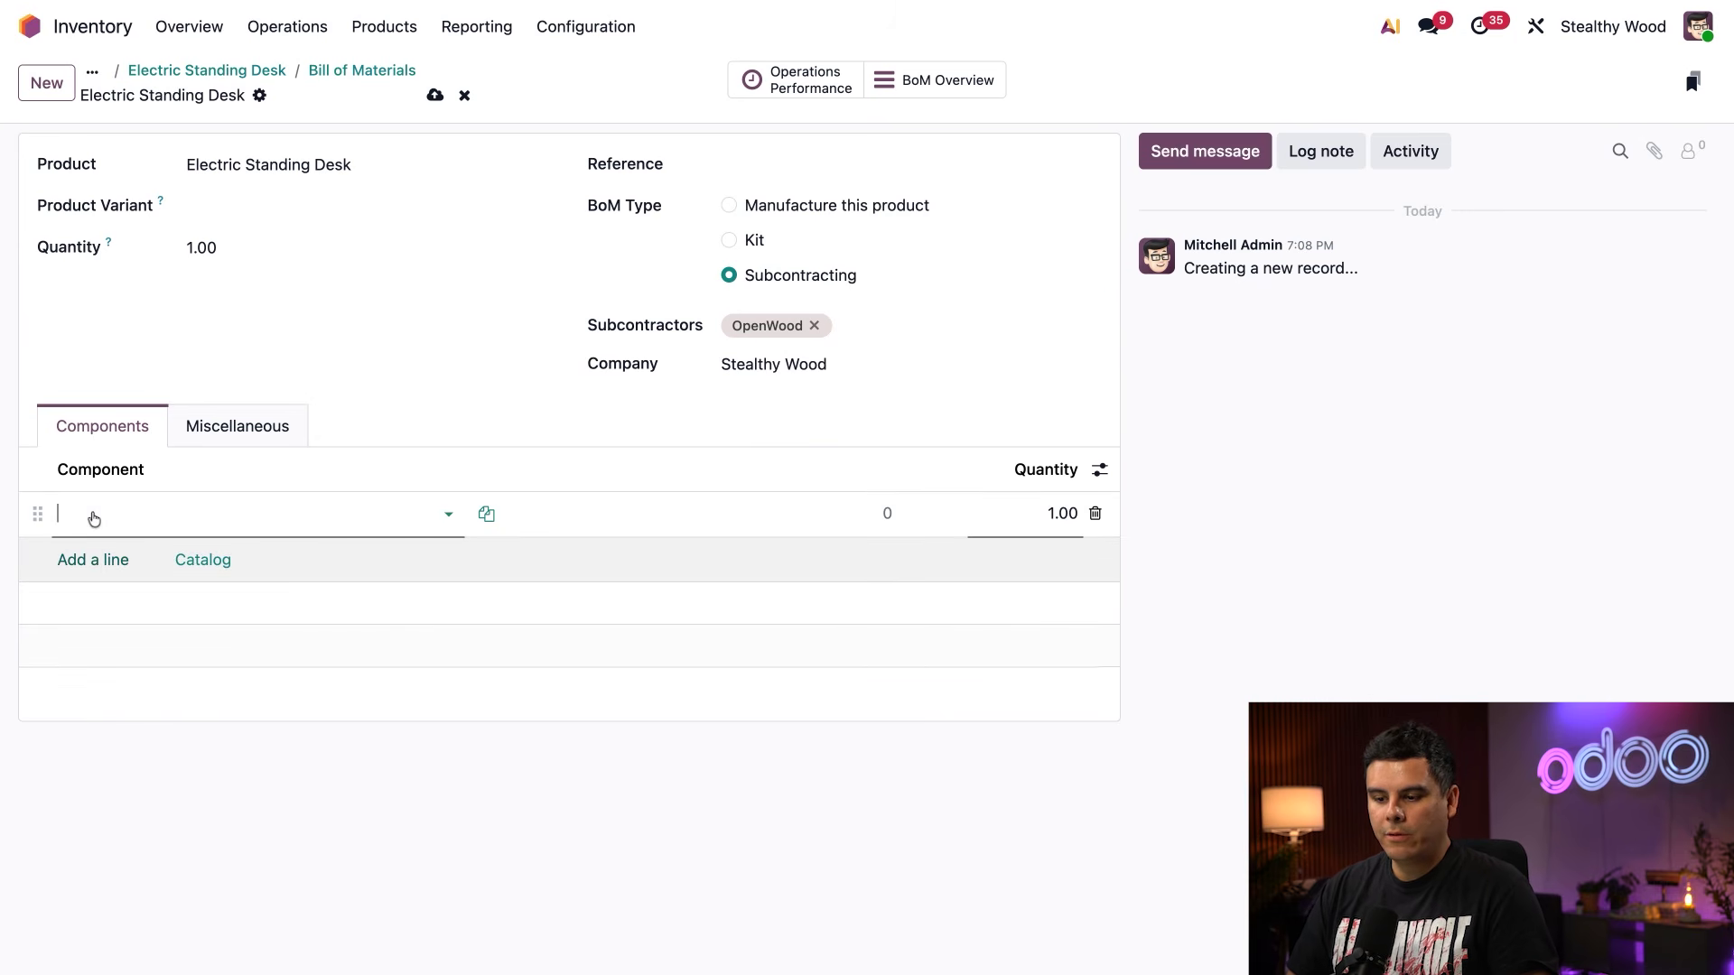
pyautogui.write('desk to')
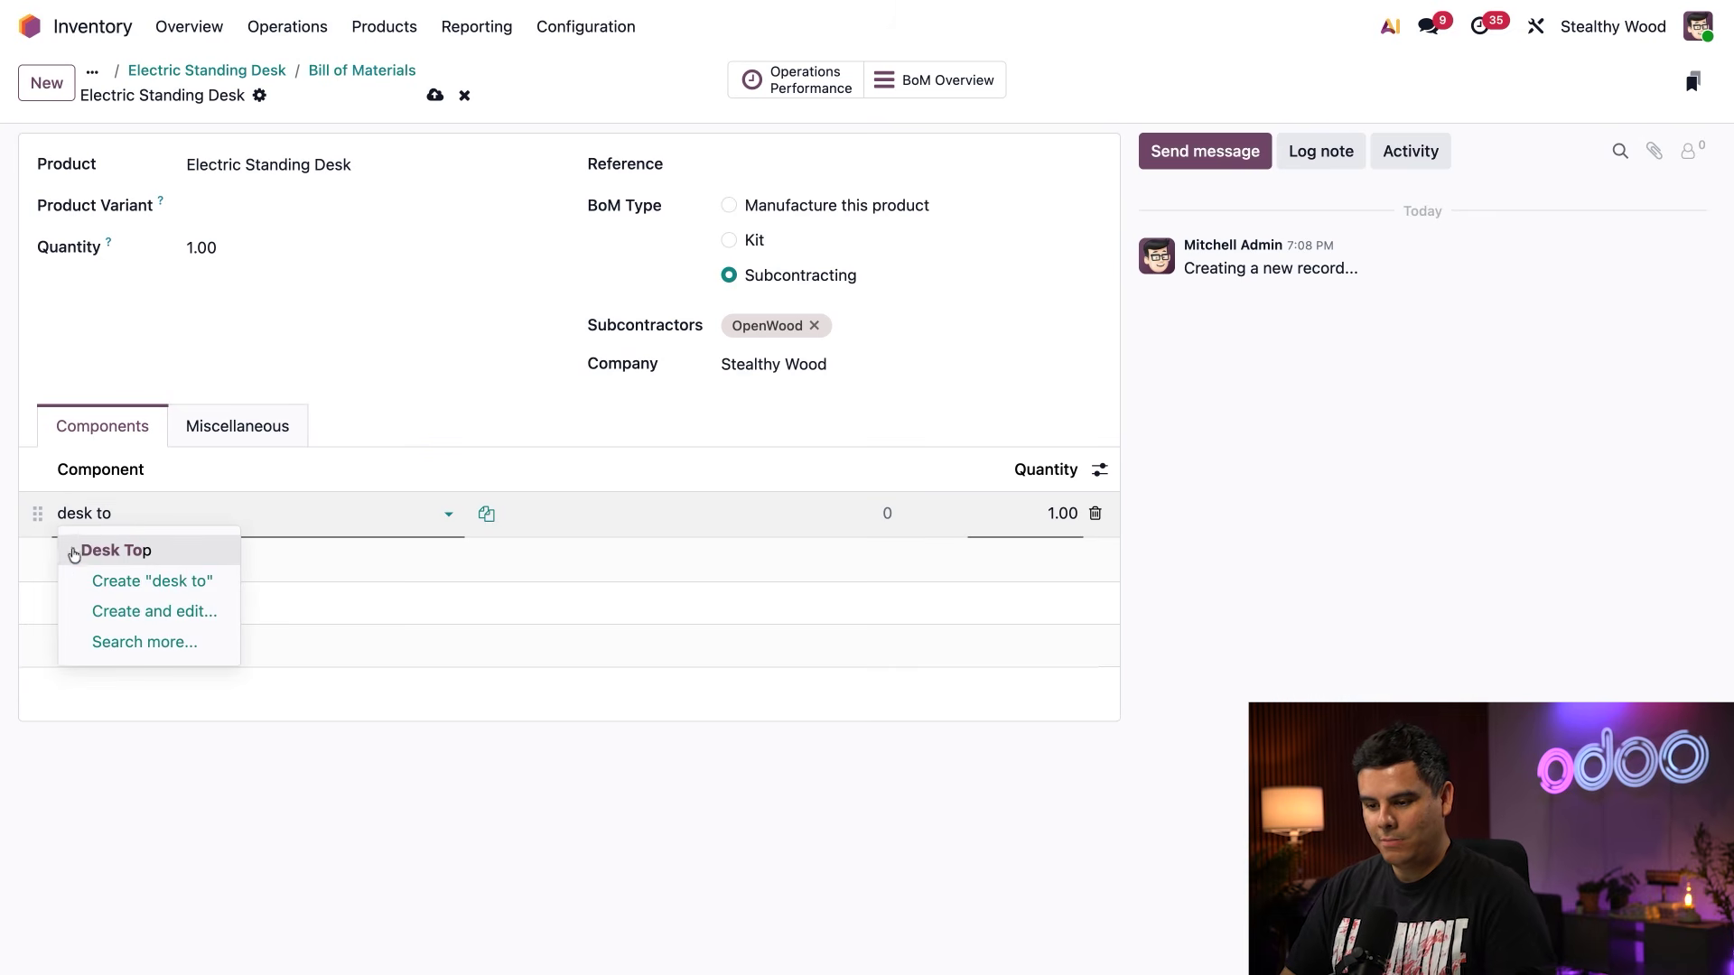
pyautogui.click(75, 553)
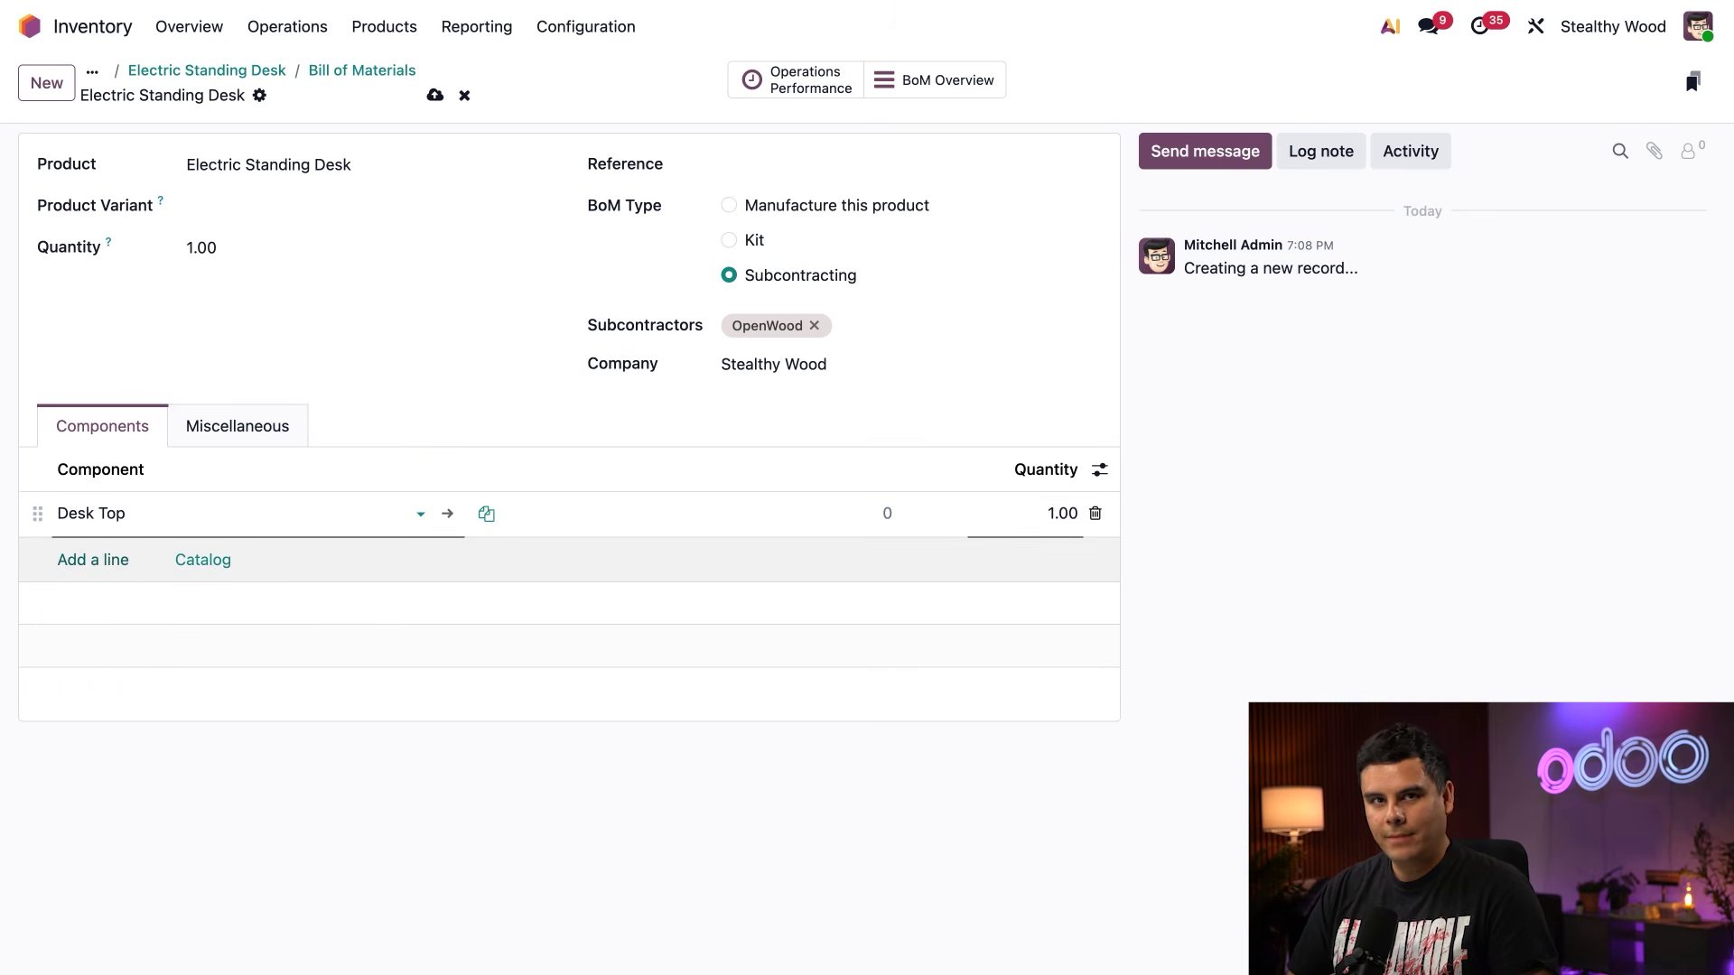
pyautogui.click(126, 559)
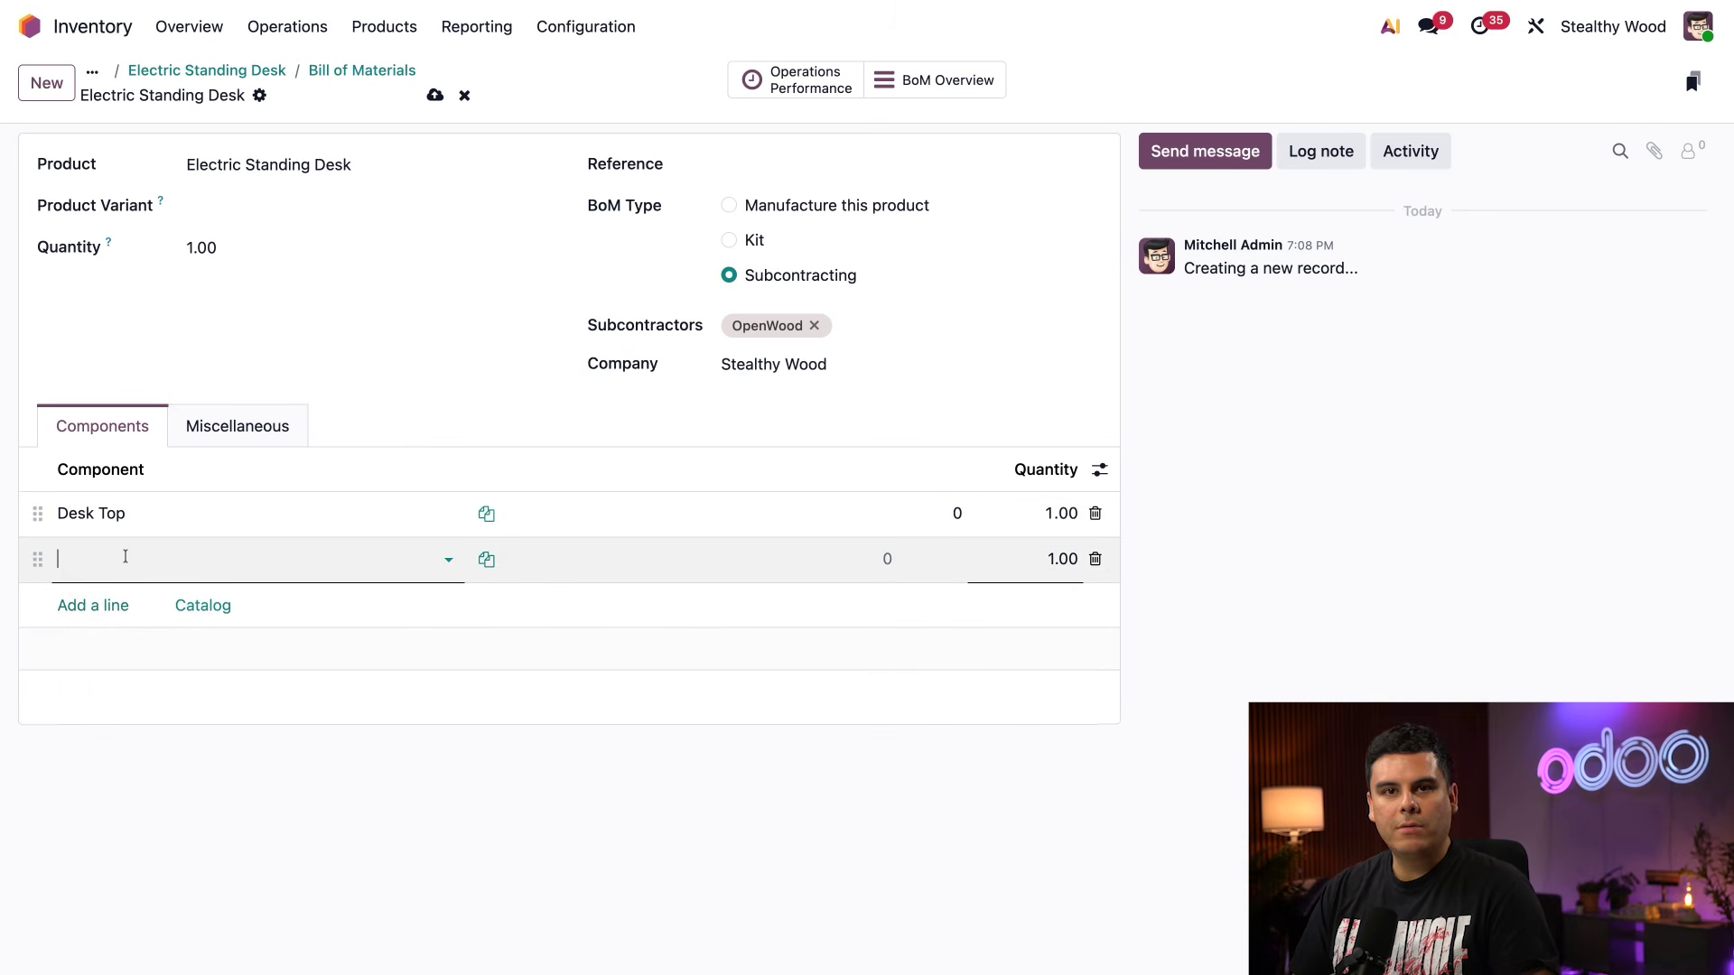
pyautogui.write('desk fr')
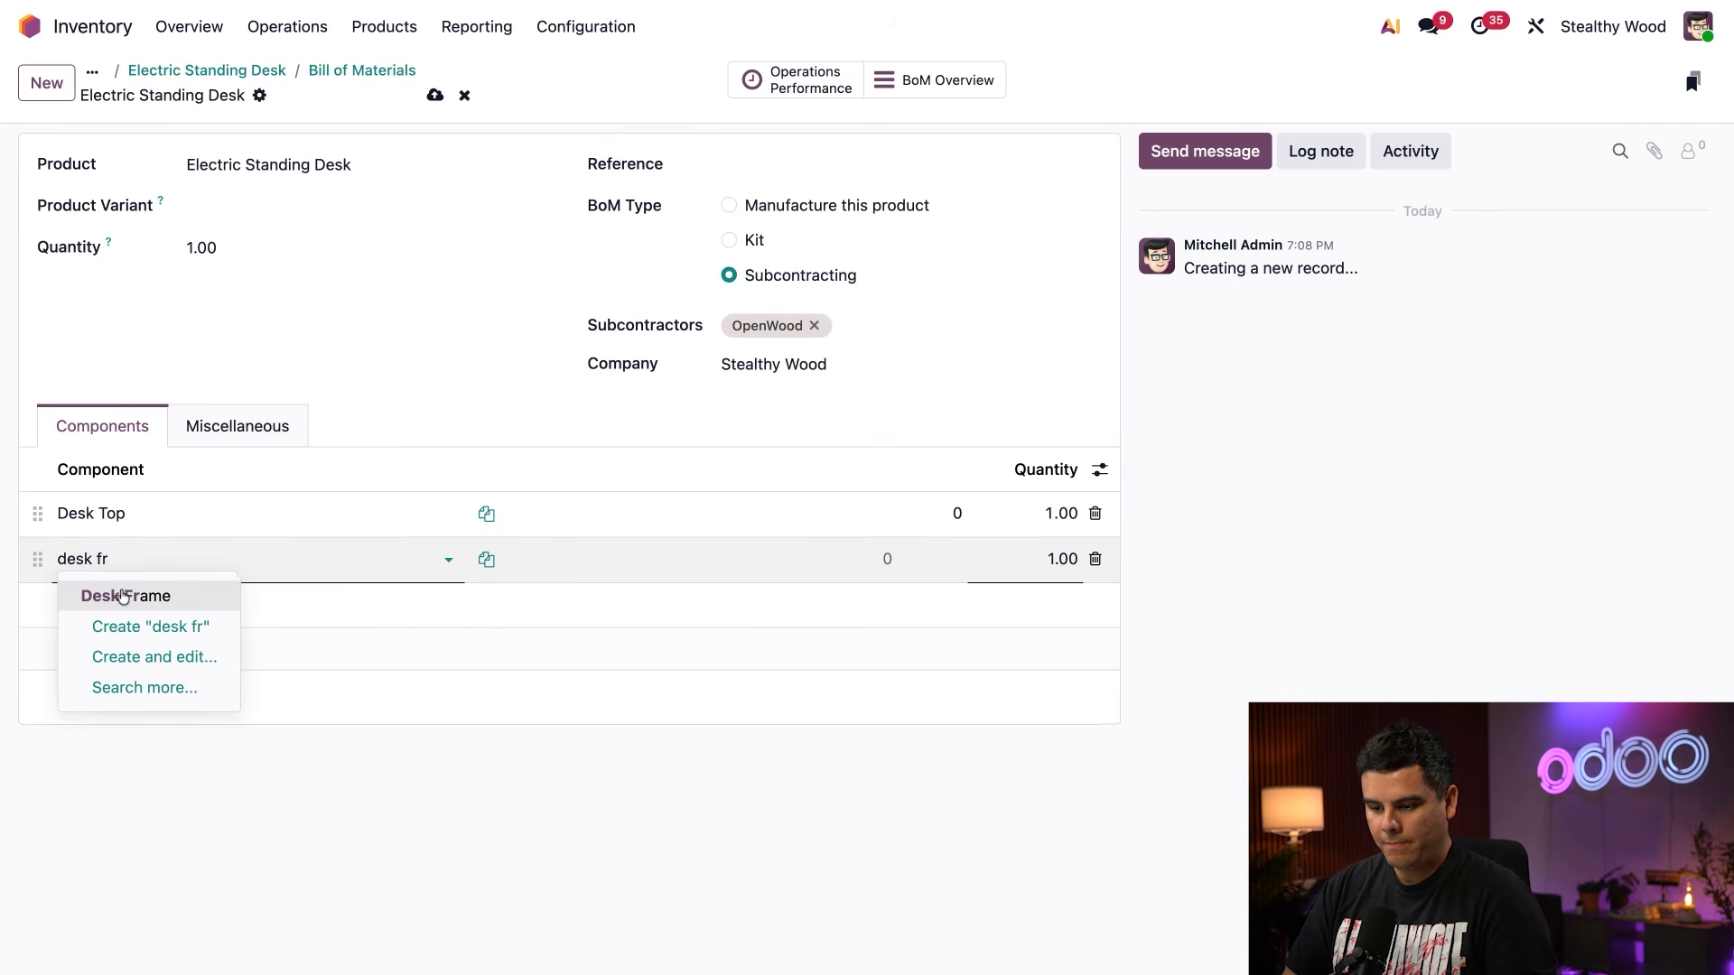
pyautogui.click(120, 593)
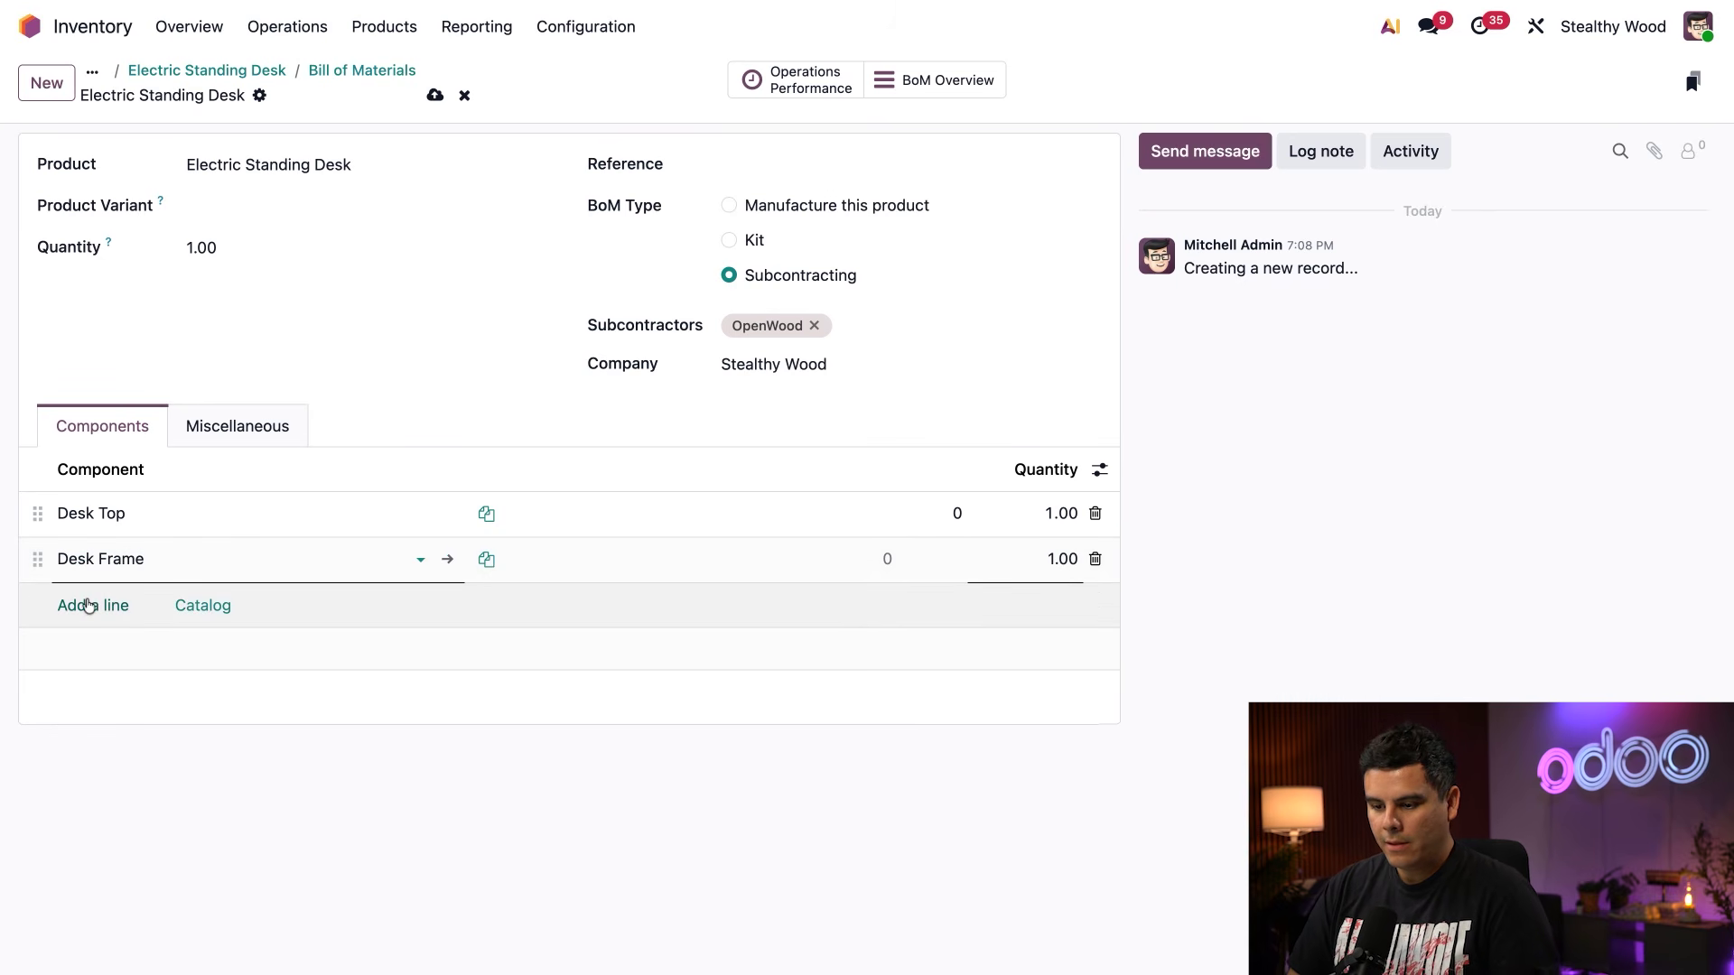
pyautogui.click(127, 603)
pyautogui.write('motor')
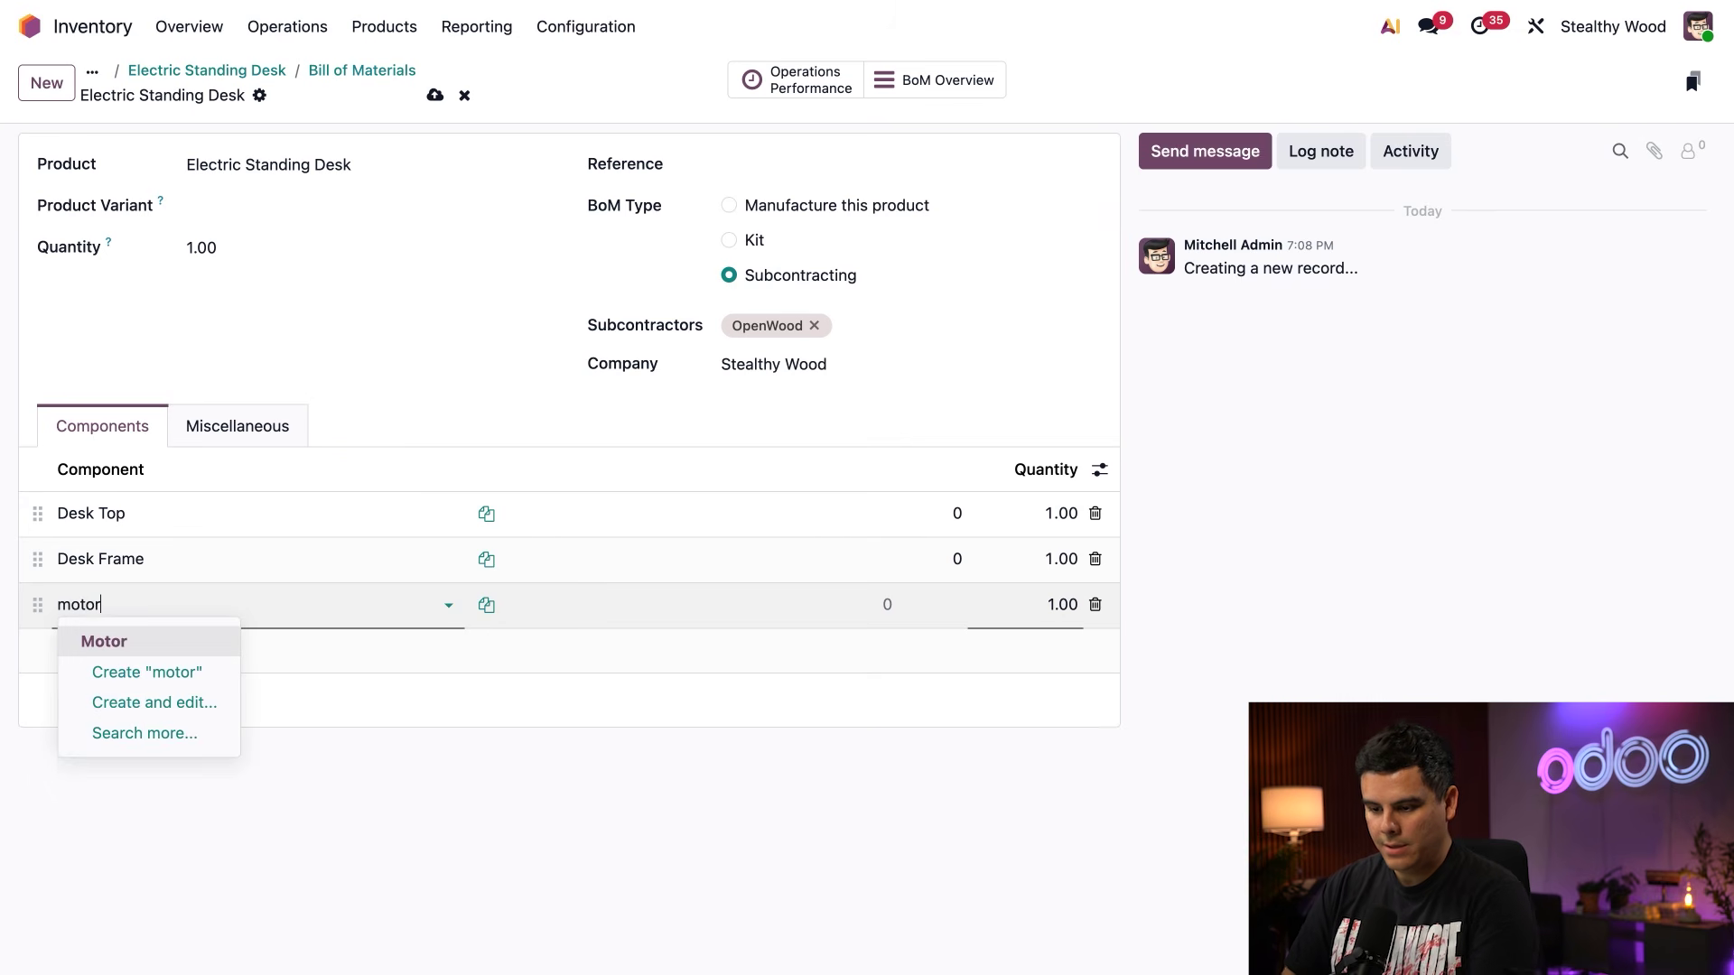
pyautogui.click(125, 640)
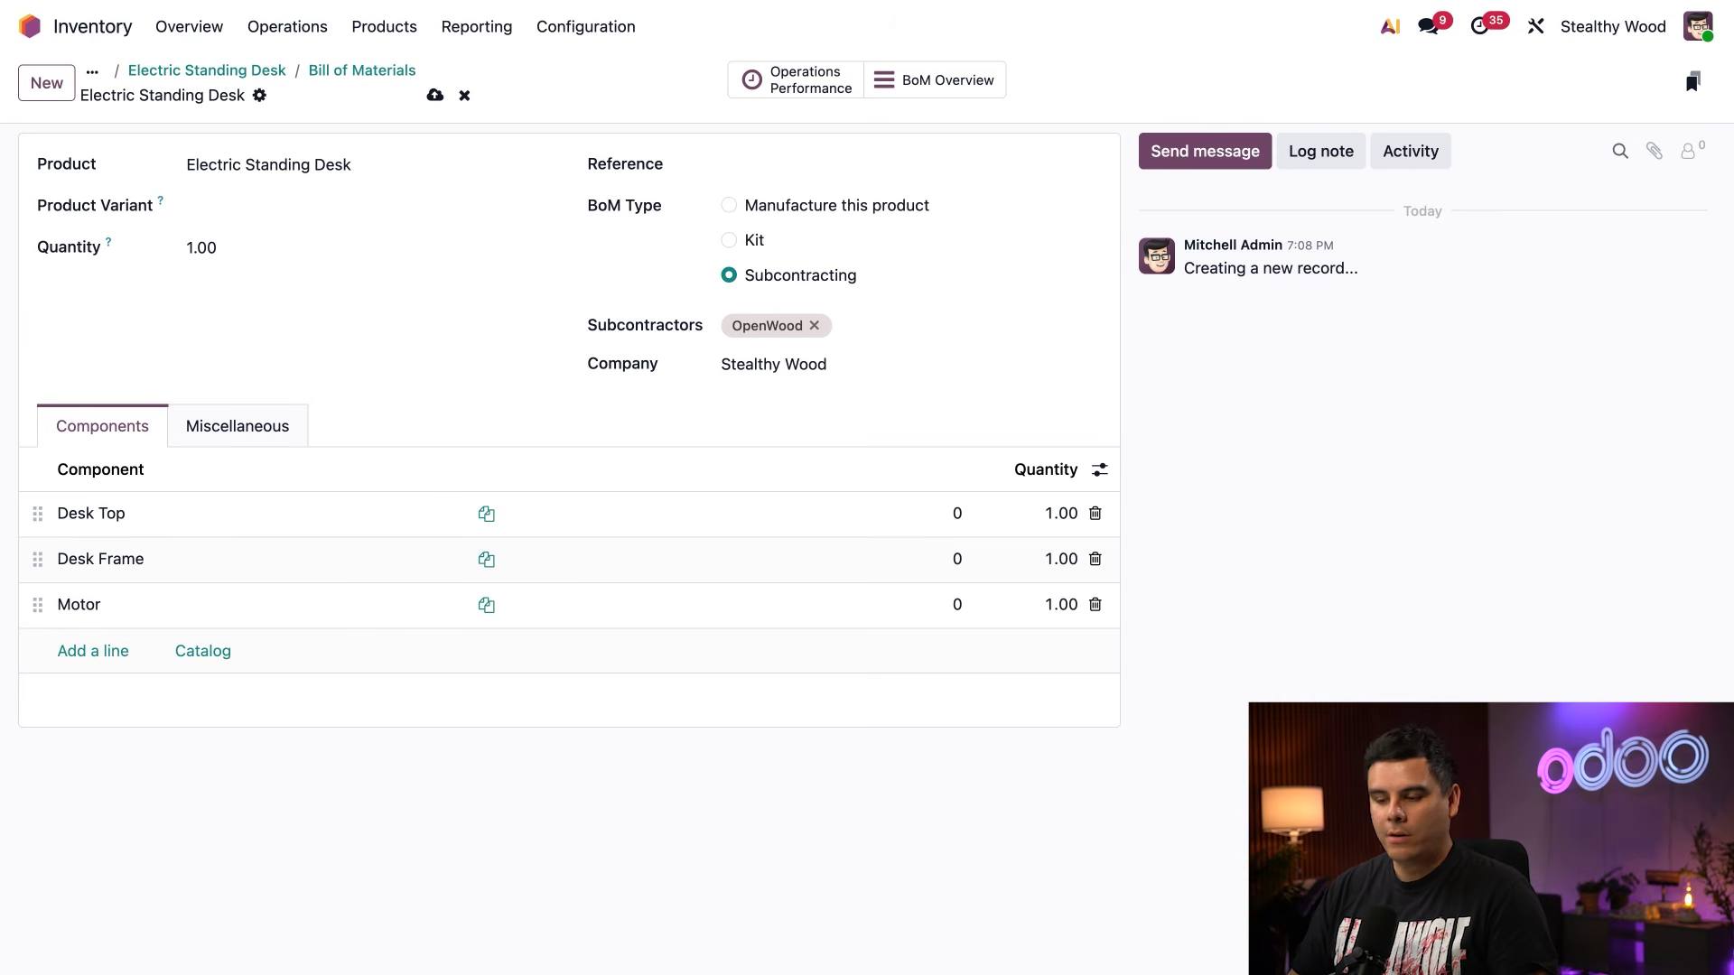
# - Open the Desk Top component's product record and enable its Dropship route
pyautogui.click(109, 512)
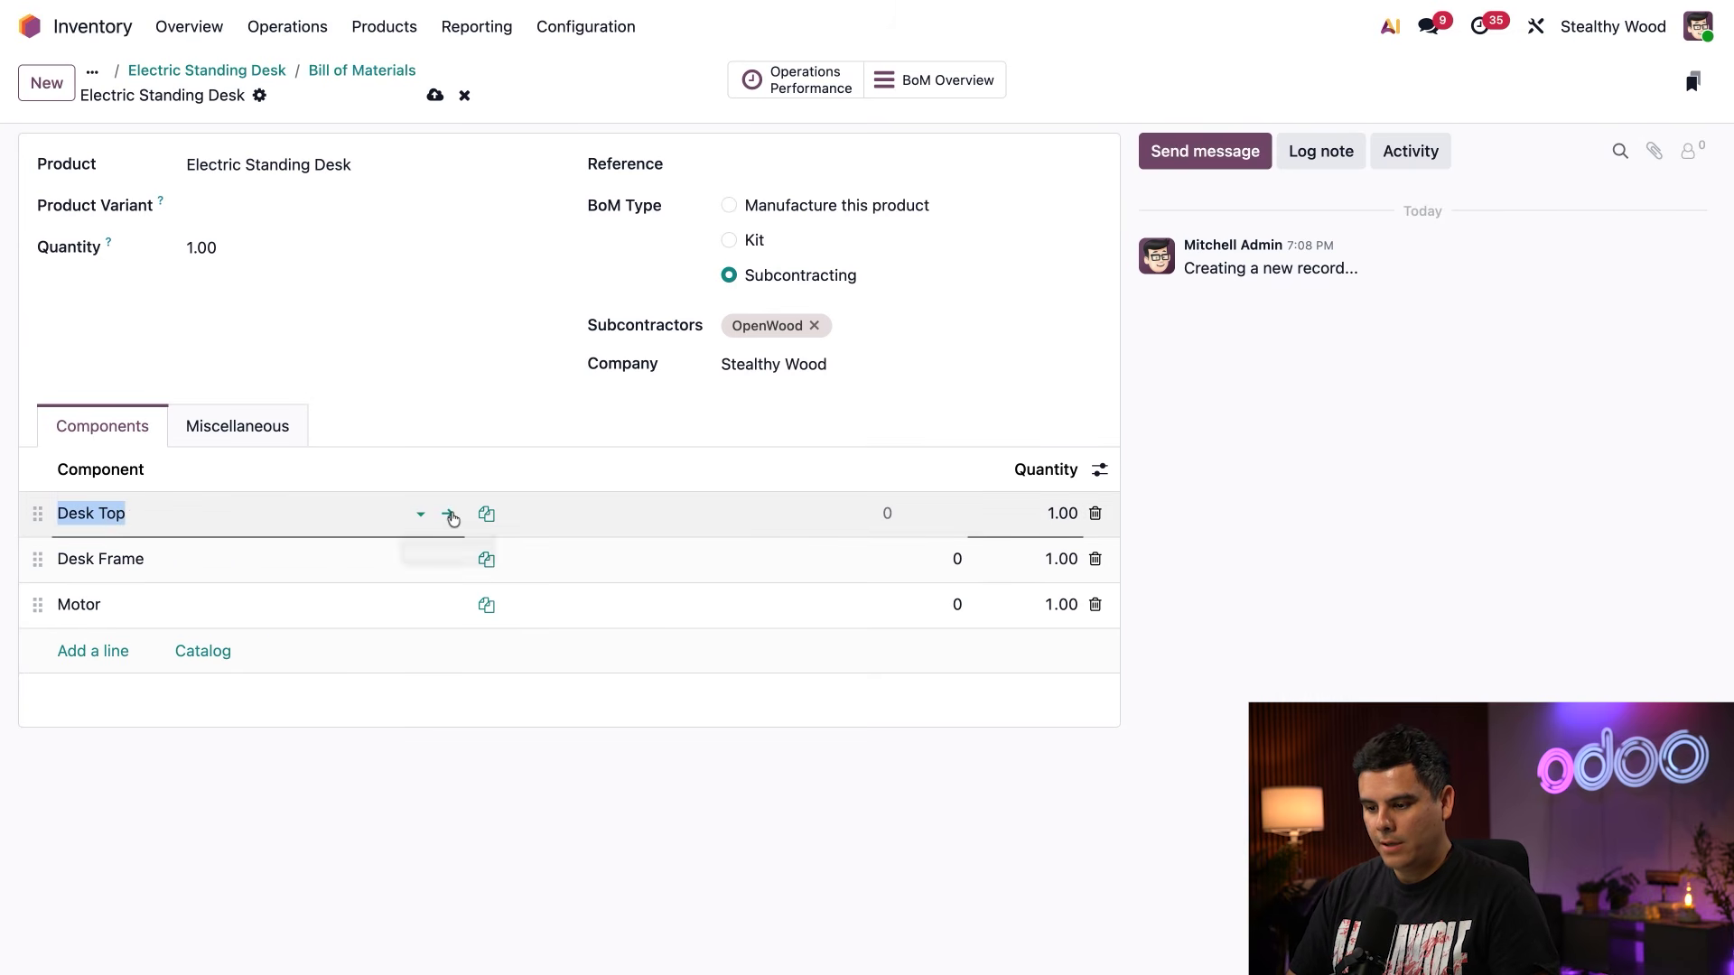
pyautogui.click(449, 515)
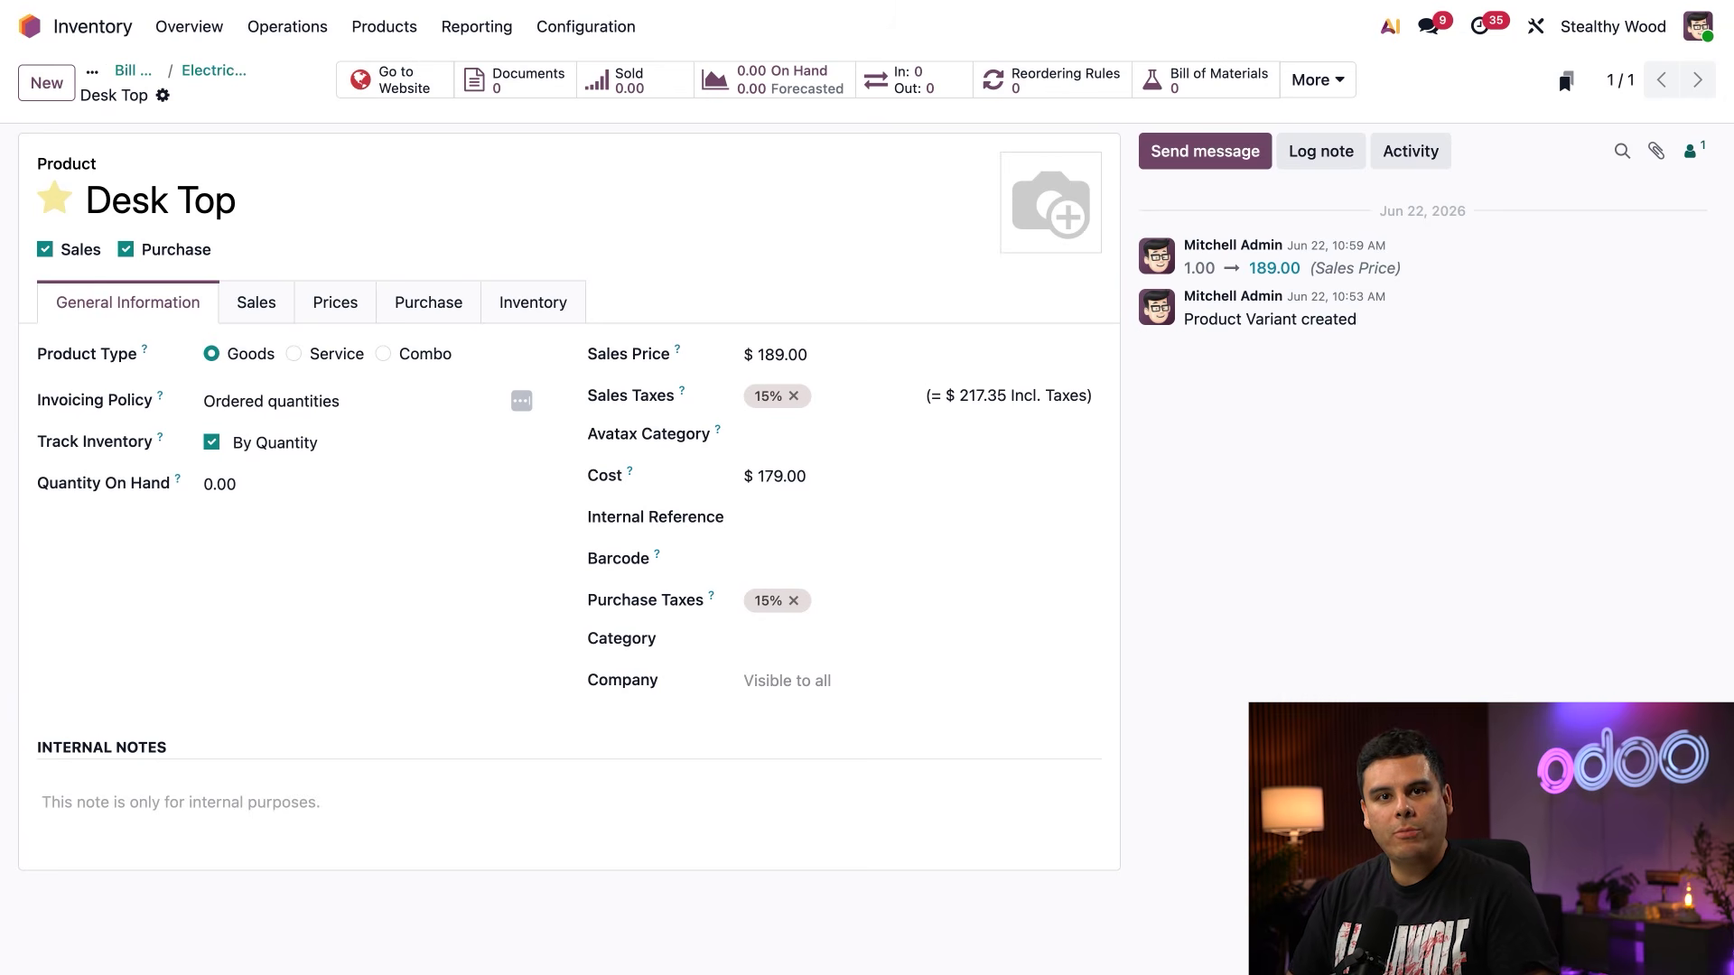
pyautogui.click(528, 303)
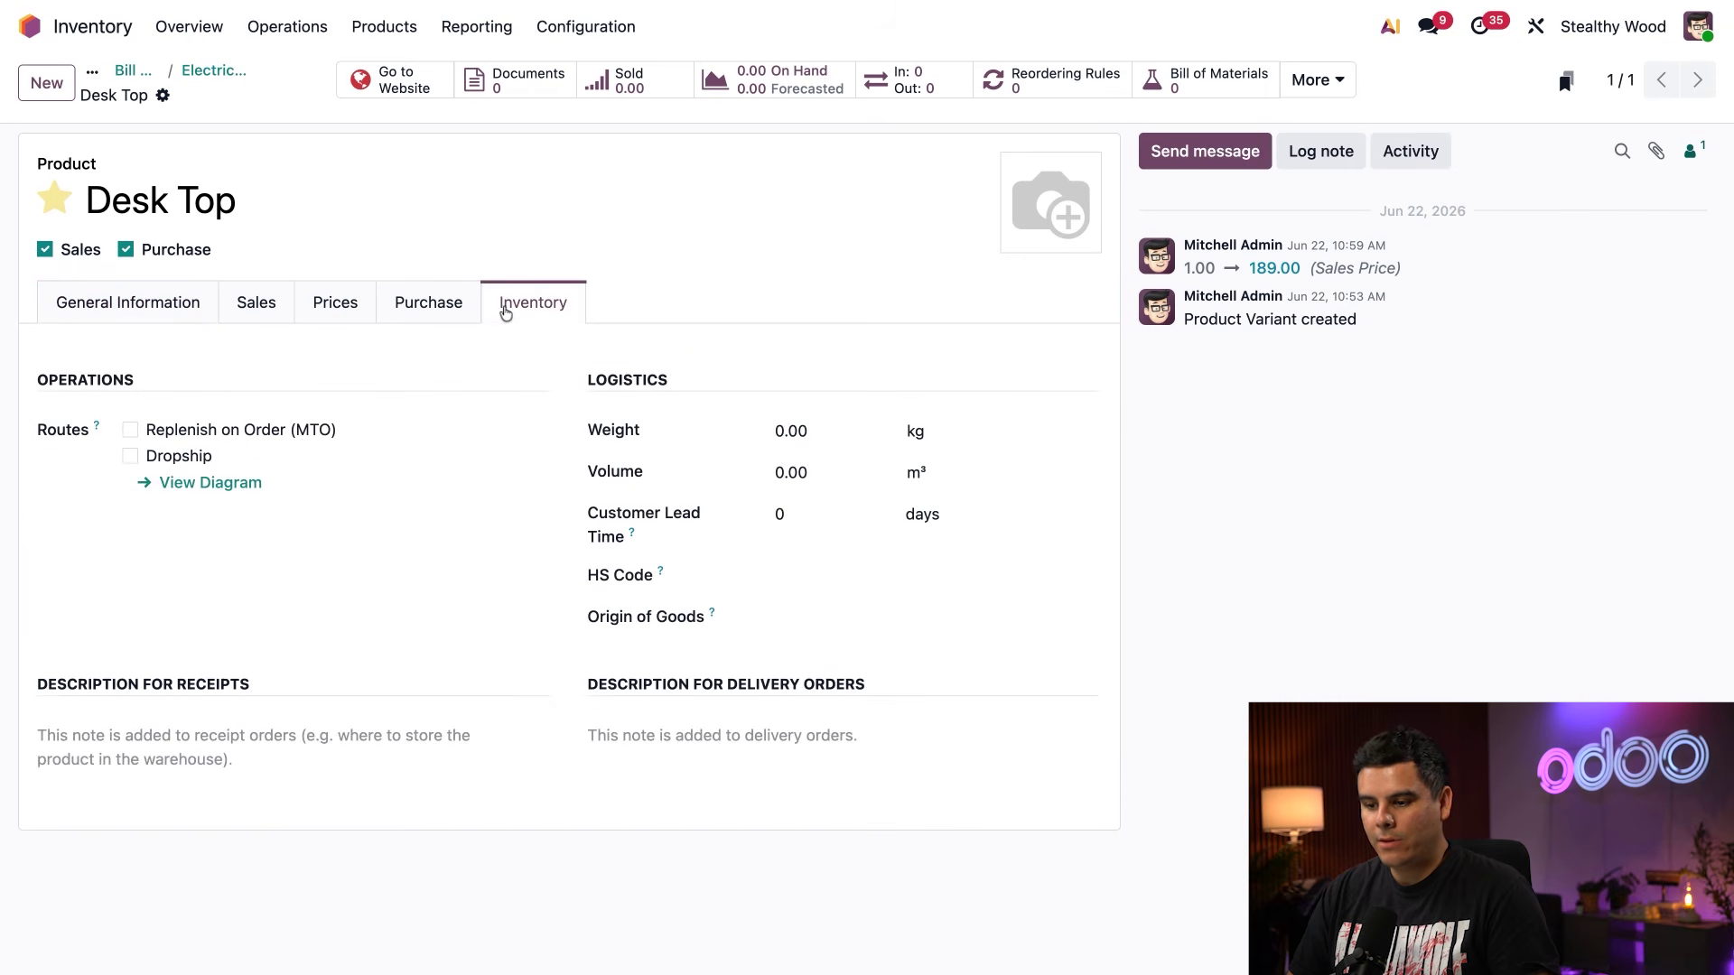
pyautogui.click(131, 456)
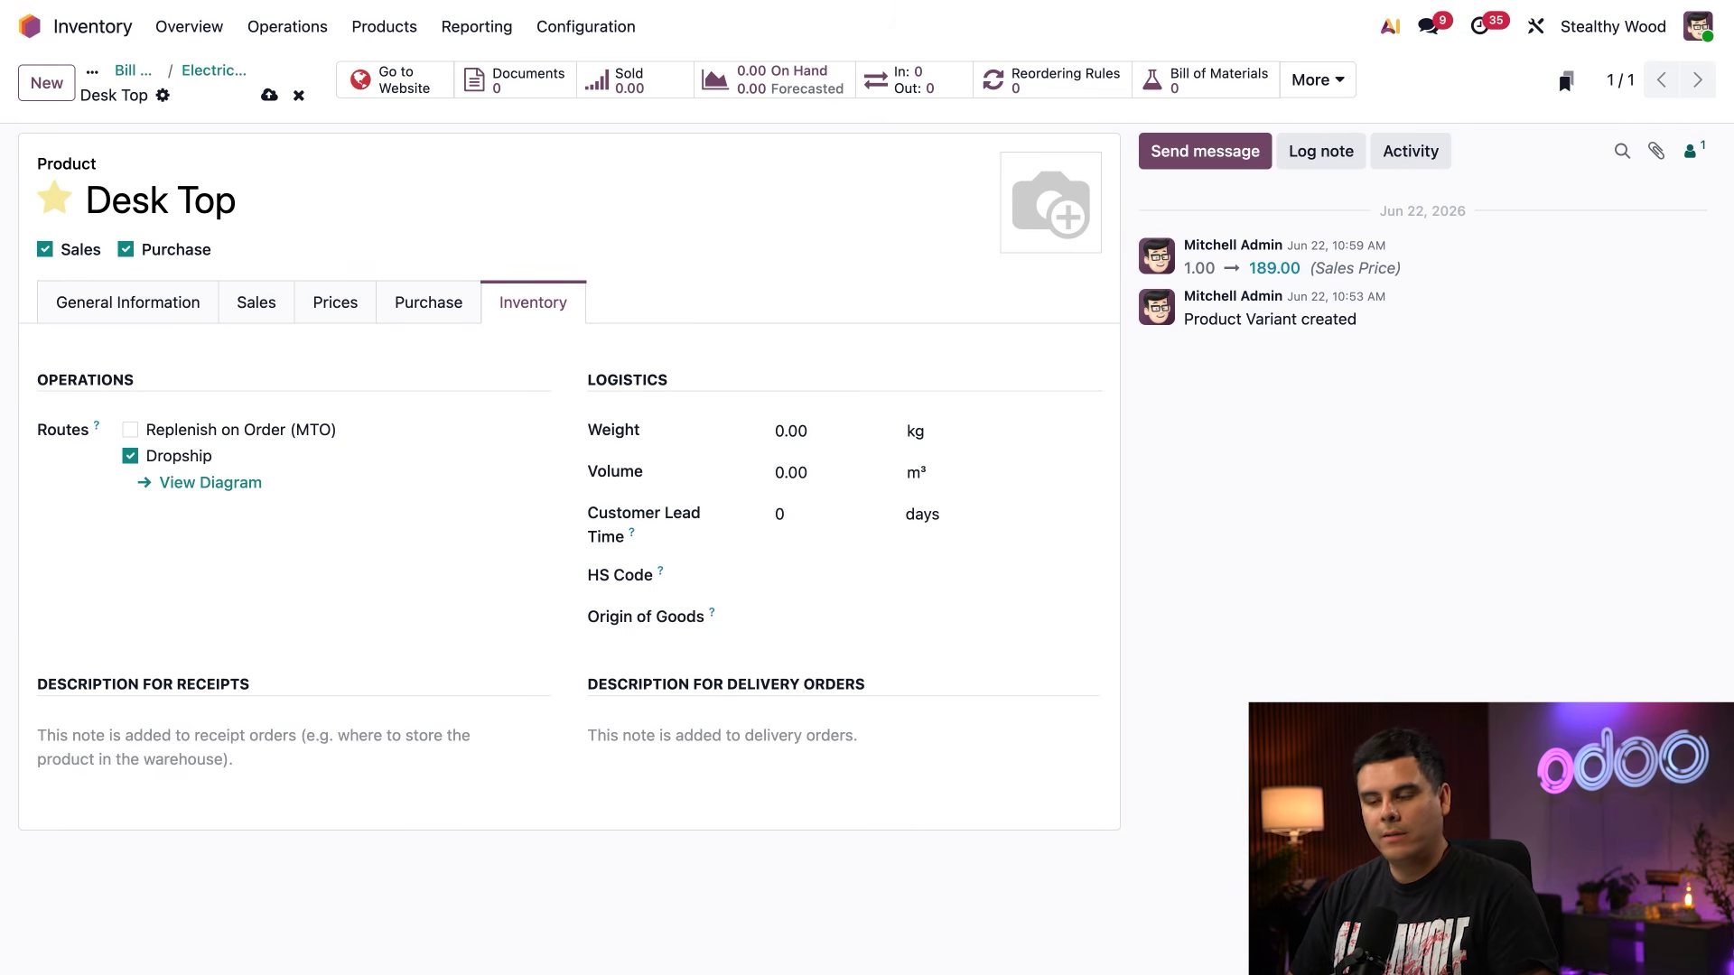
# - Add Azure Interior as a vendor in the Desk Top component's purchase information
pyautogui.click(447, 303)
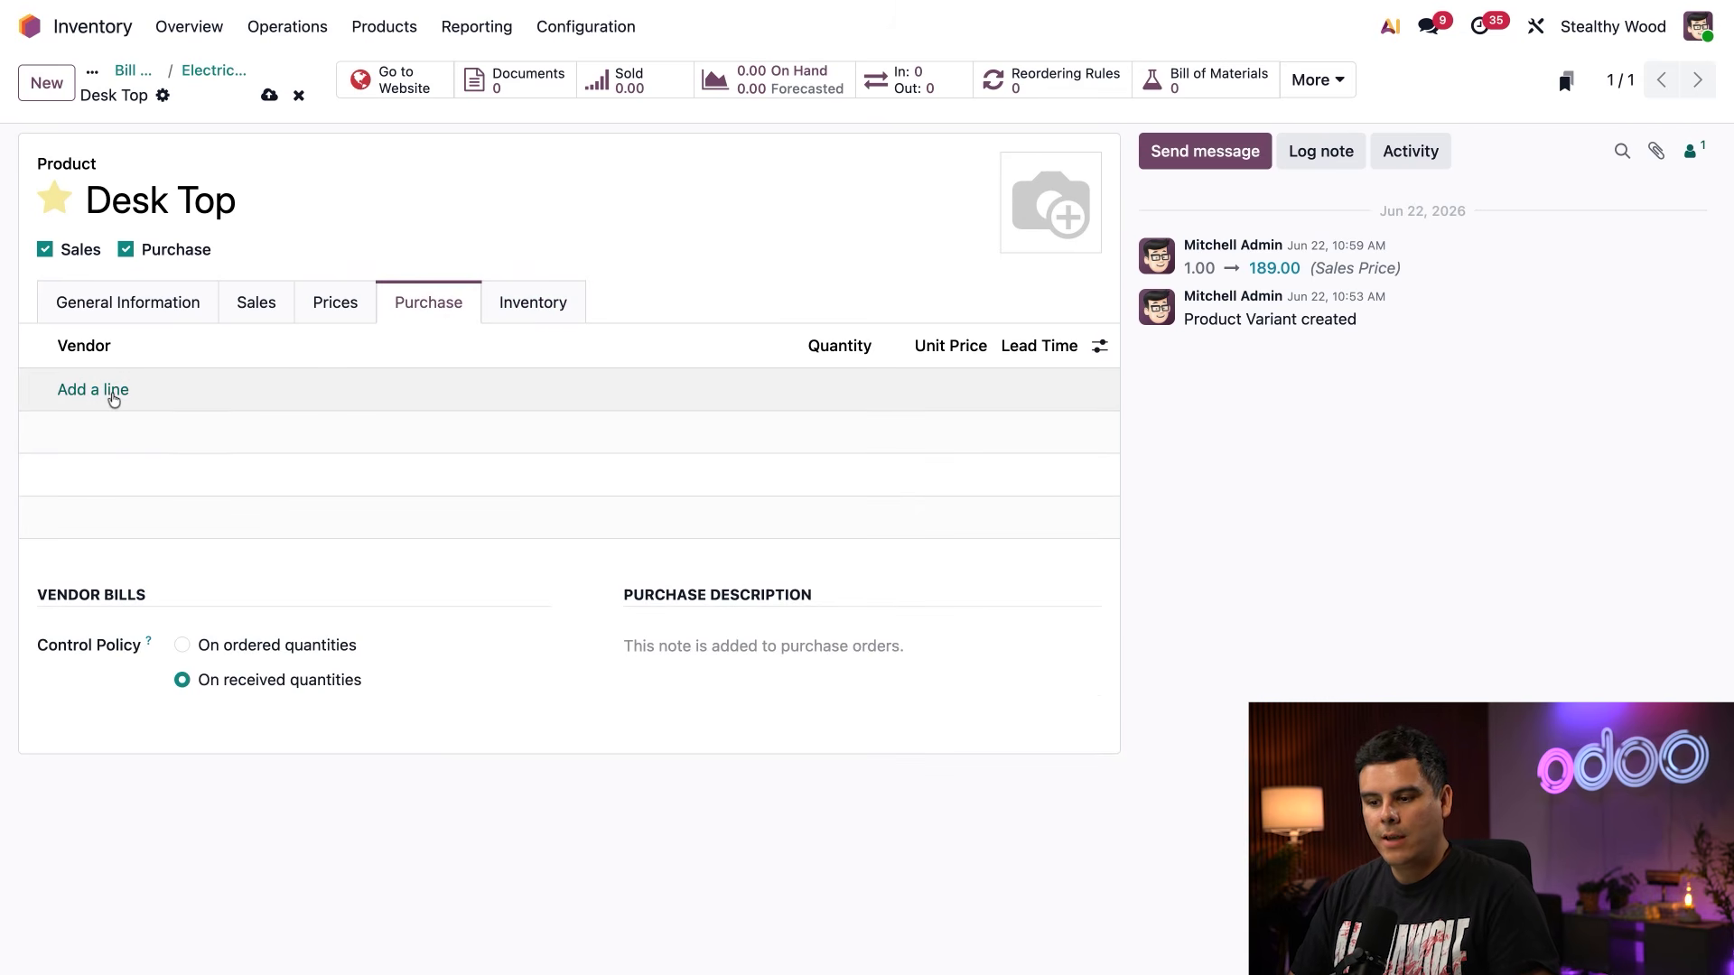
pyautogui.click(113, 390)
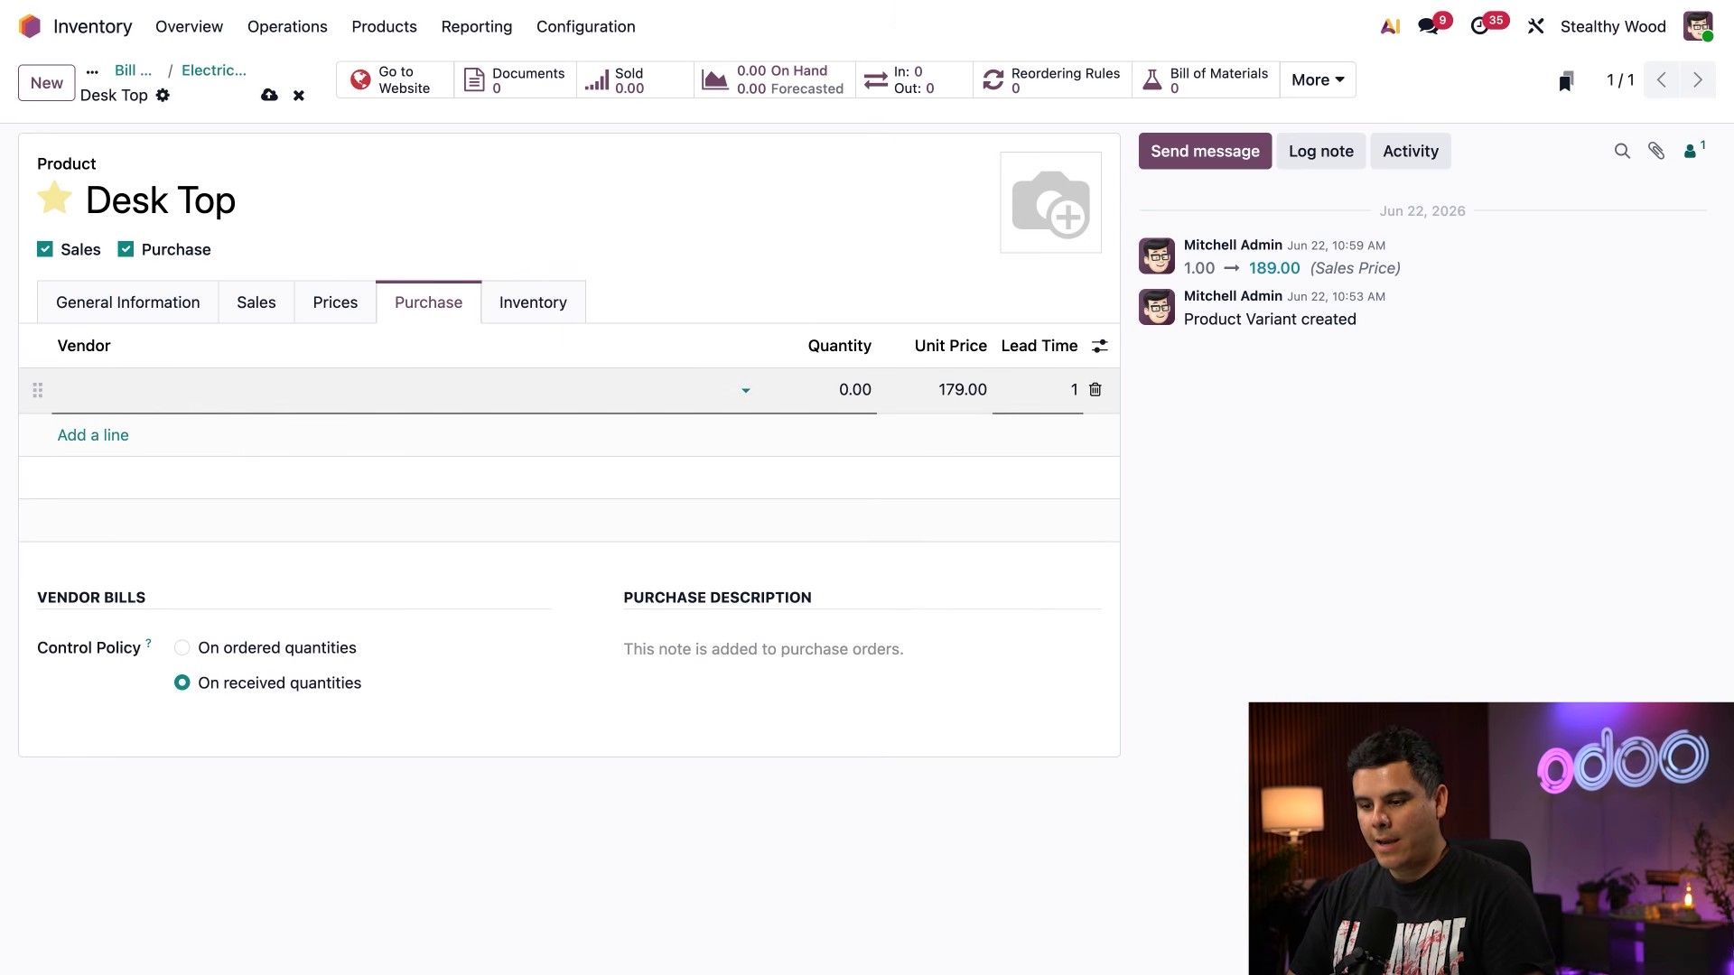
pyautogui.write('azure')
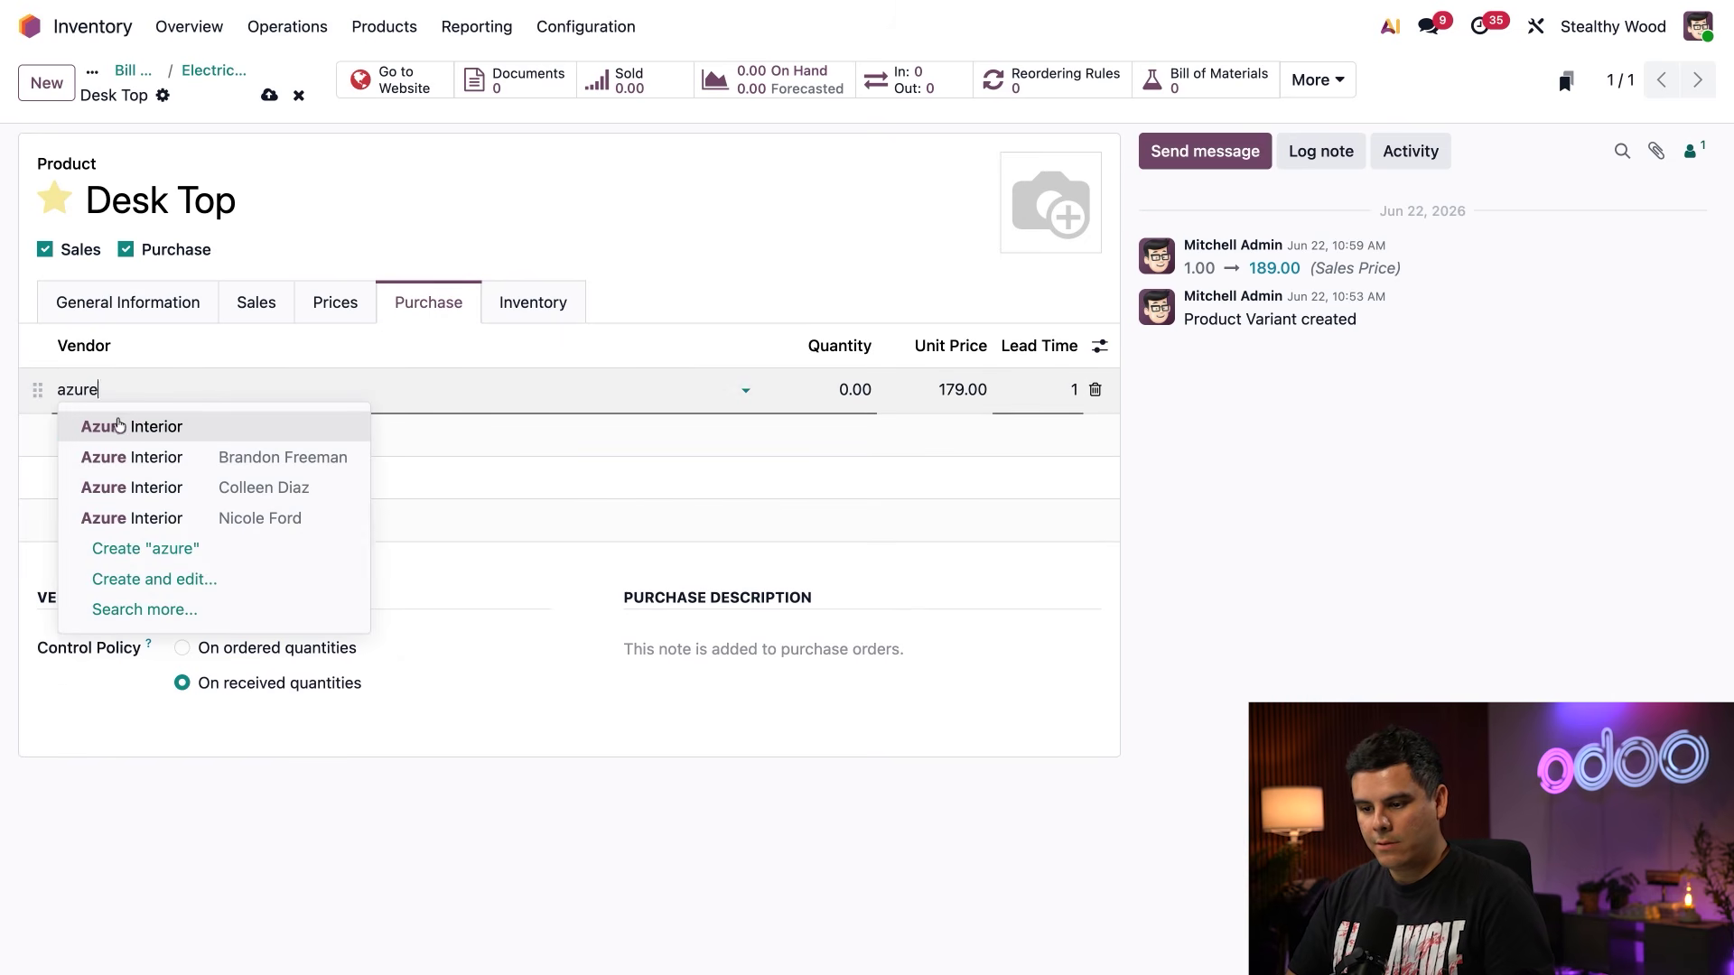
pyautogui.click(115, 423)
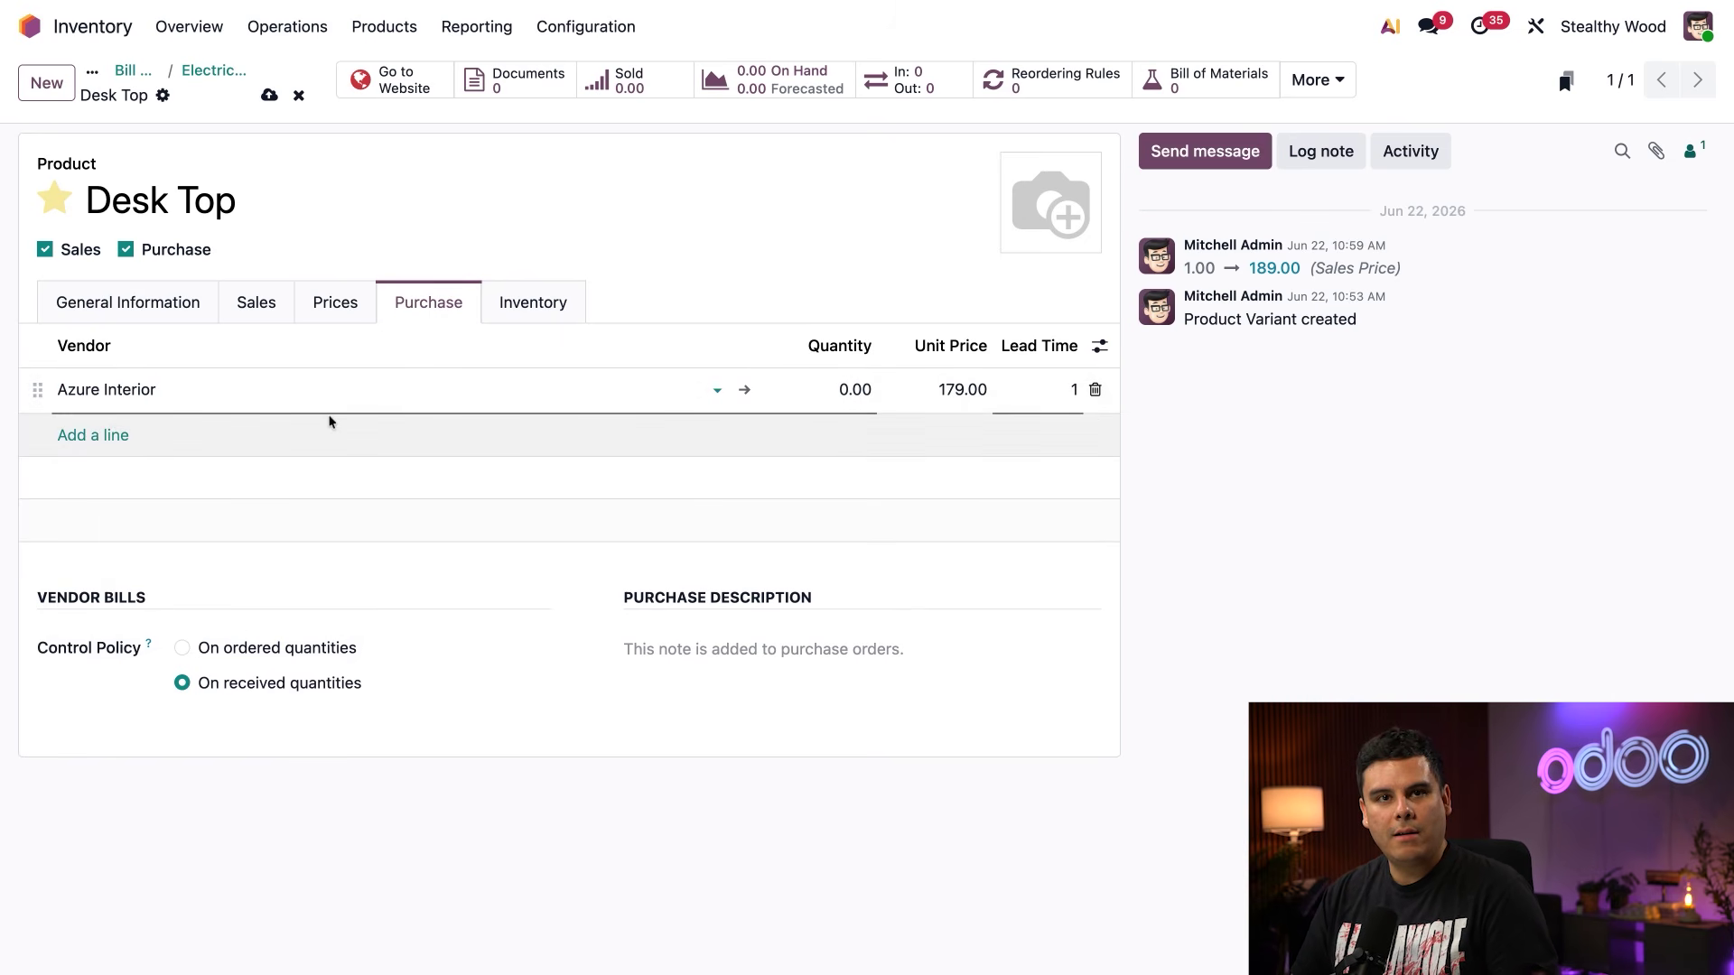
pyautogui.click(1310, 600)
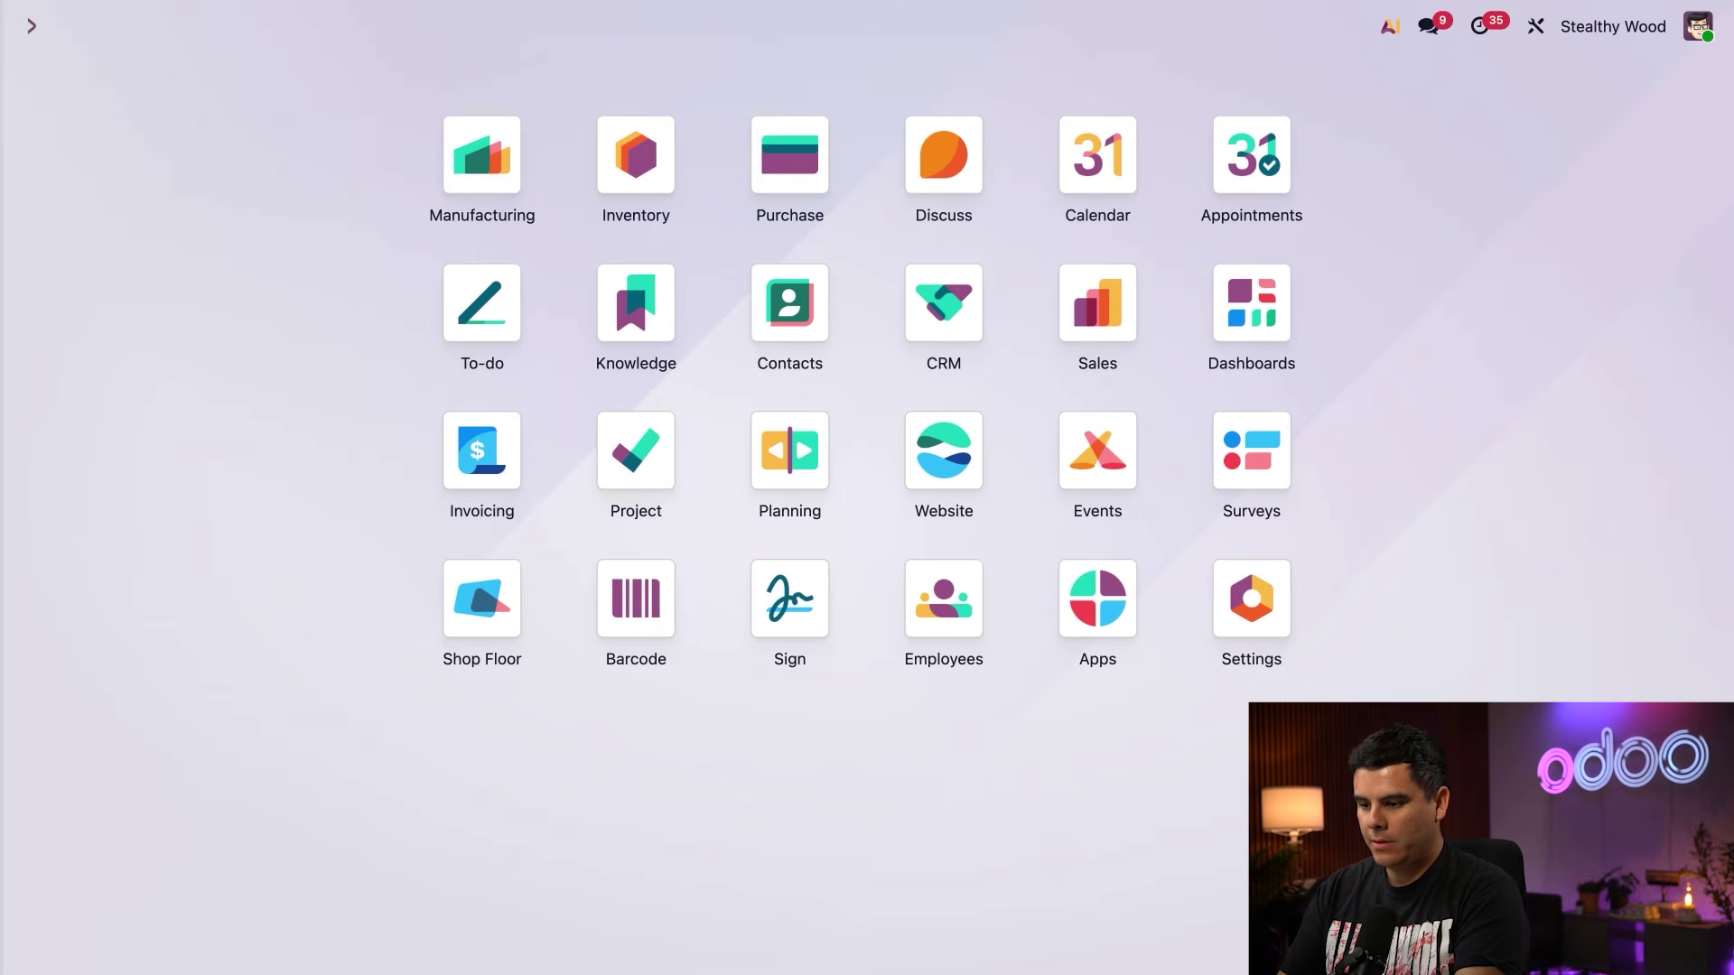
# - Switch to the Purchase app and create a new request for quotation with OpenWood as the vendor
pyautogui.write('pu')
pyautogui.press('Return')
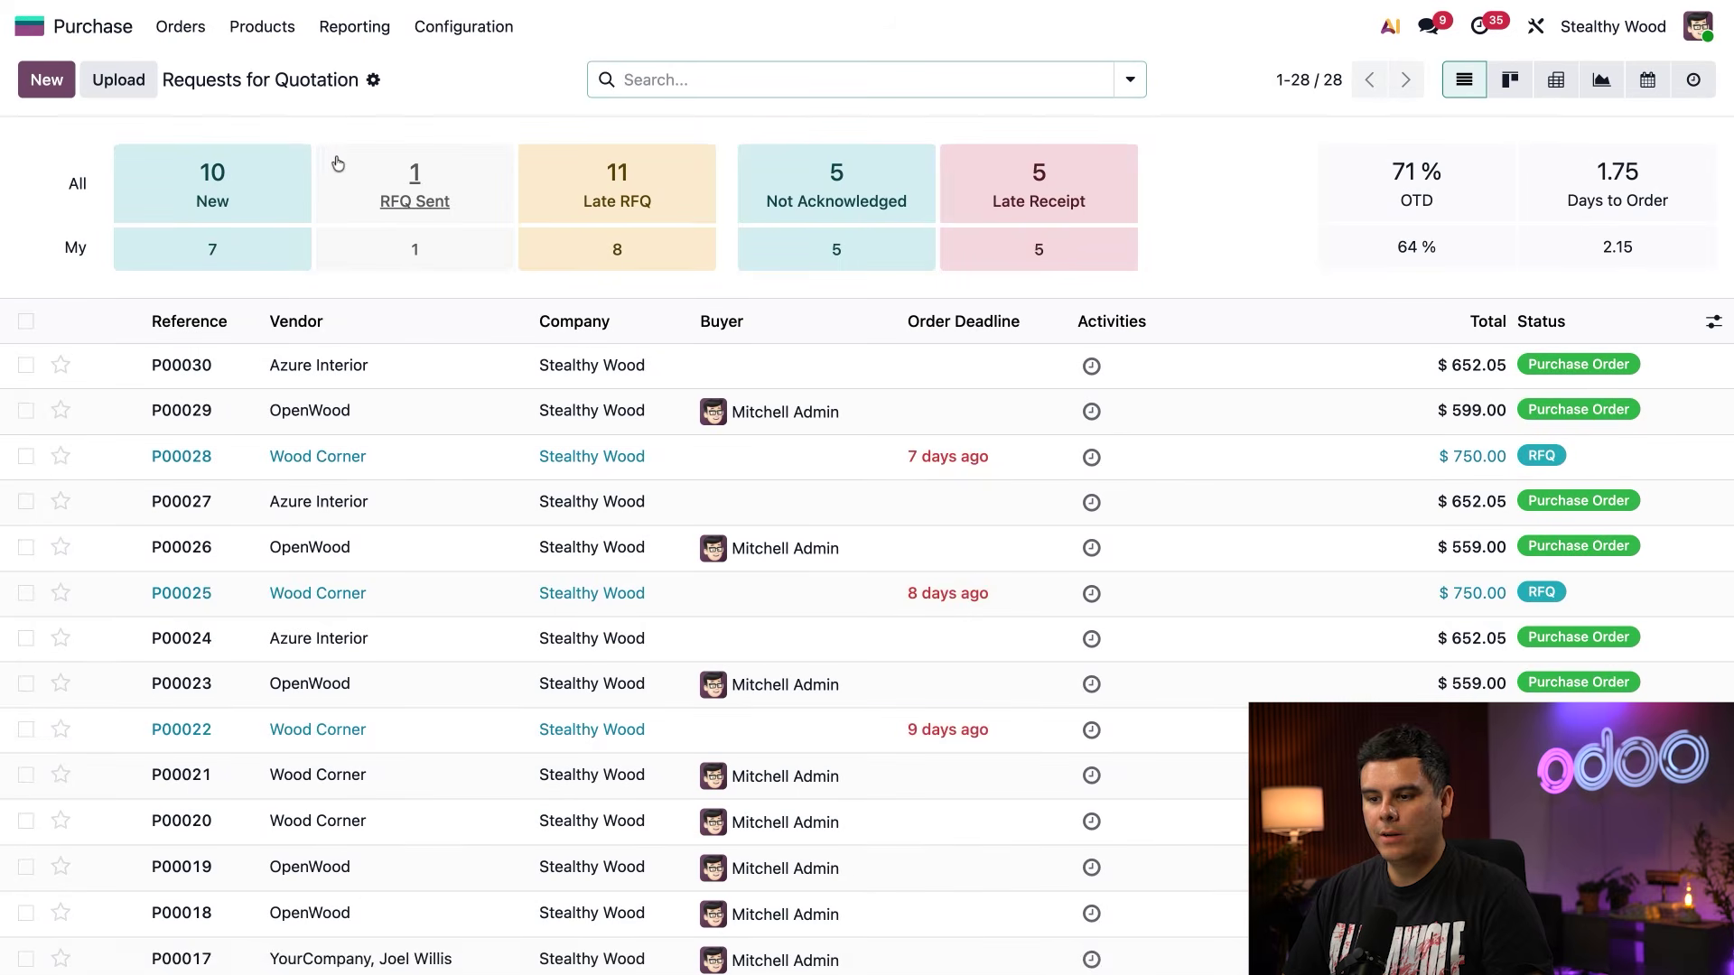
pyautogui.click(46, 83)
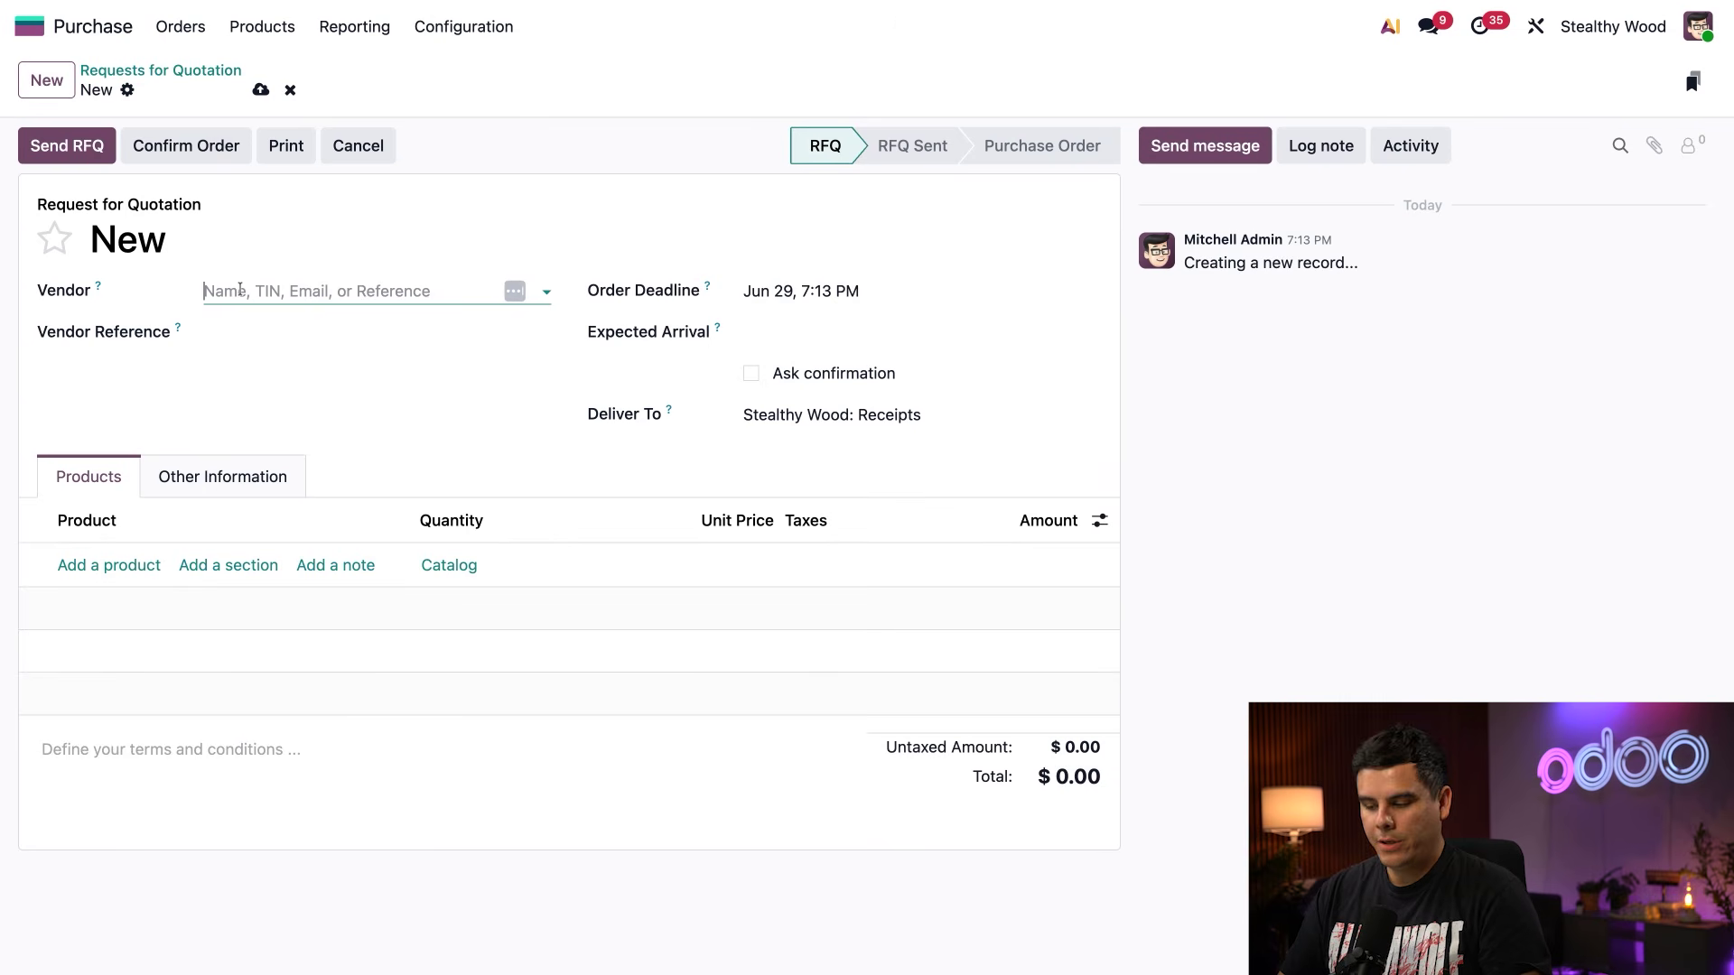
pyautogui.write('open')
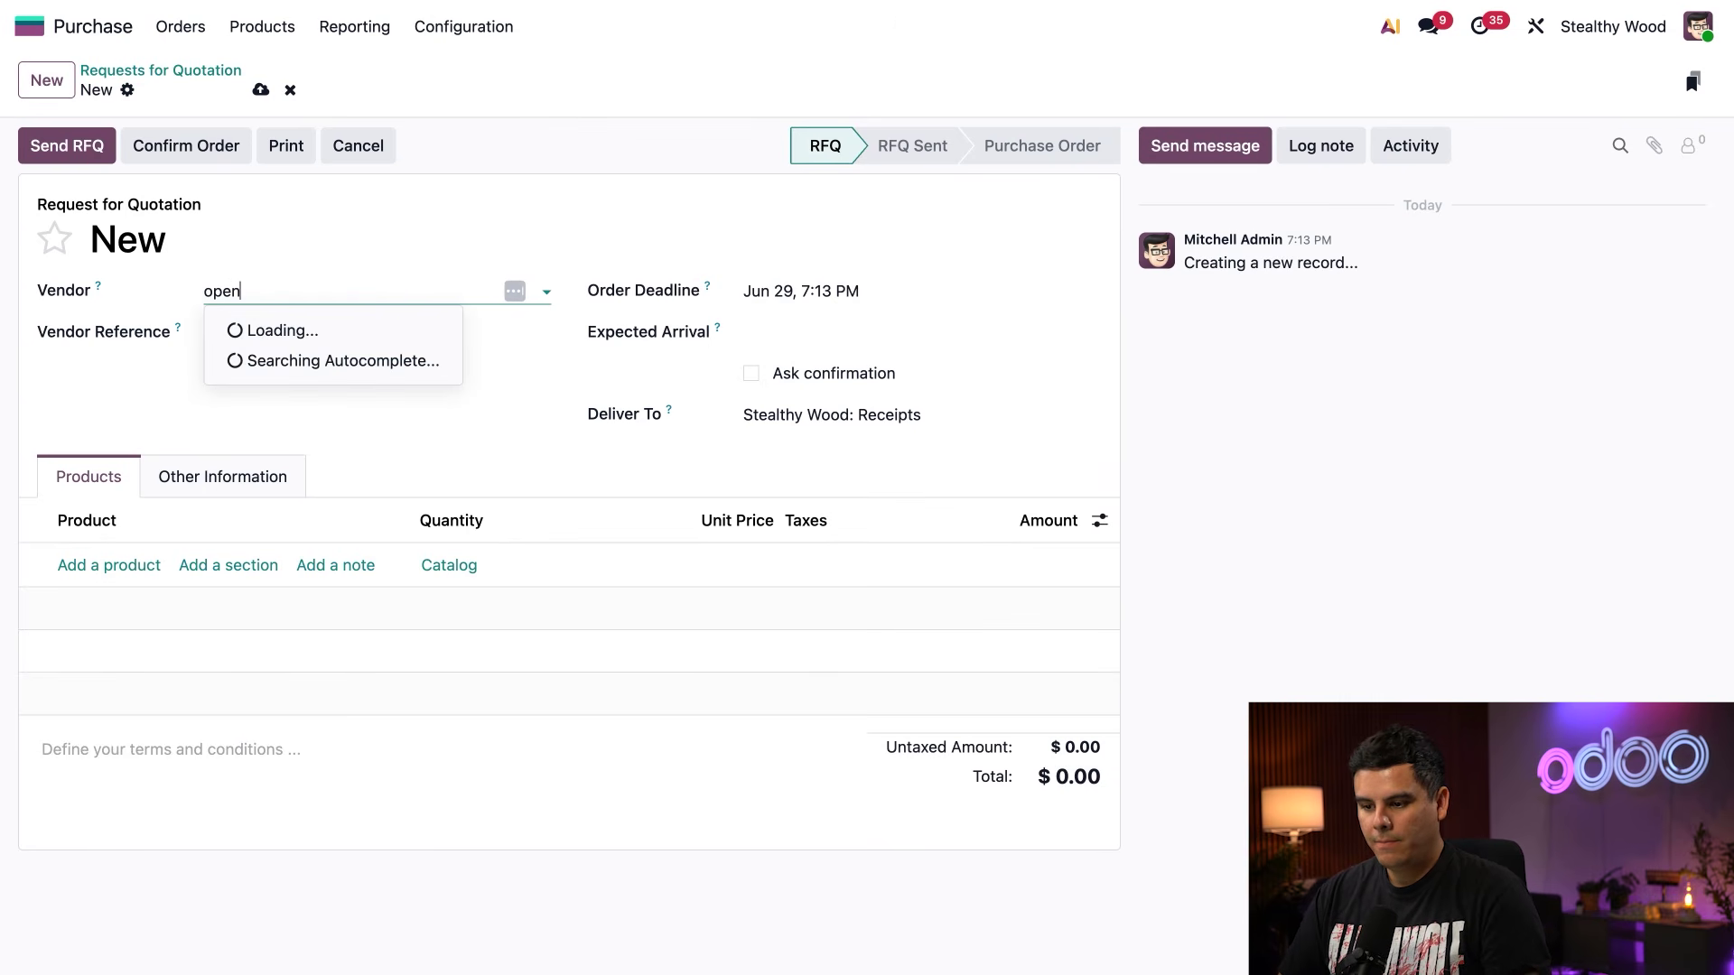
pyautogui.click(261, 331)
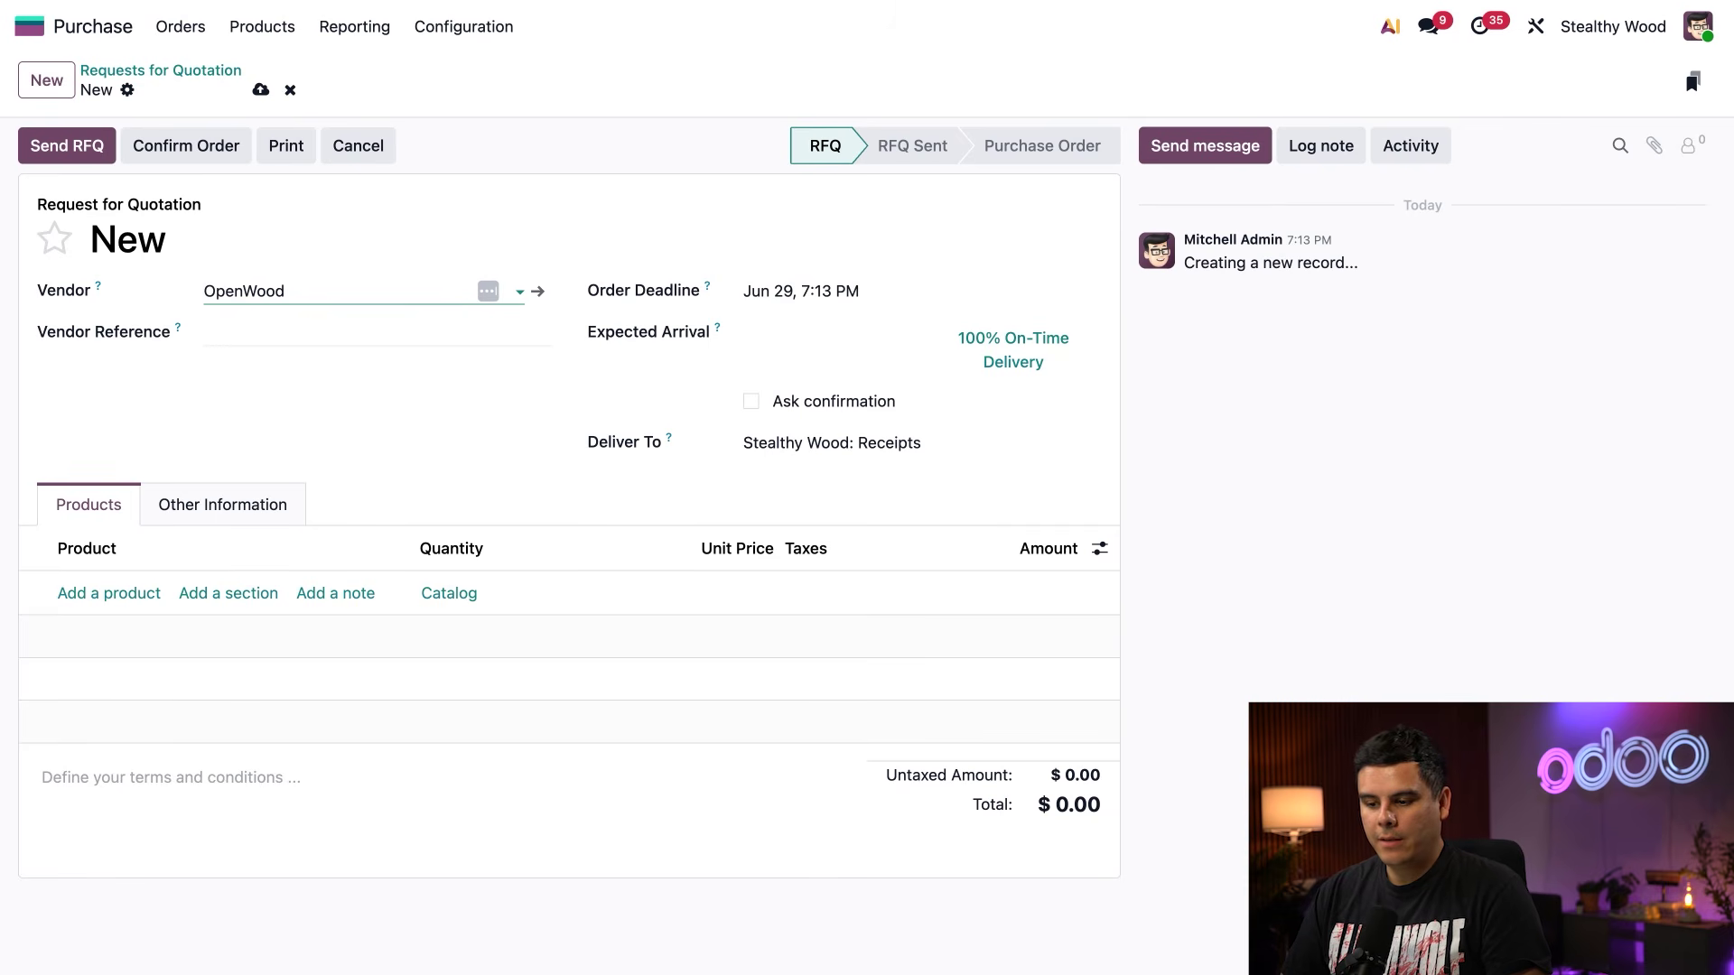
# - Add the Electric Standing Desk to the OpenWood request for quotation and confirm the order
pyautogui.click(126, 593)
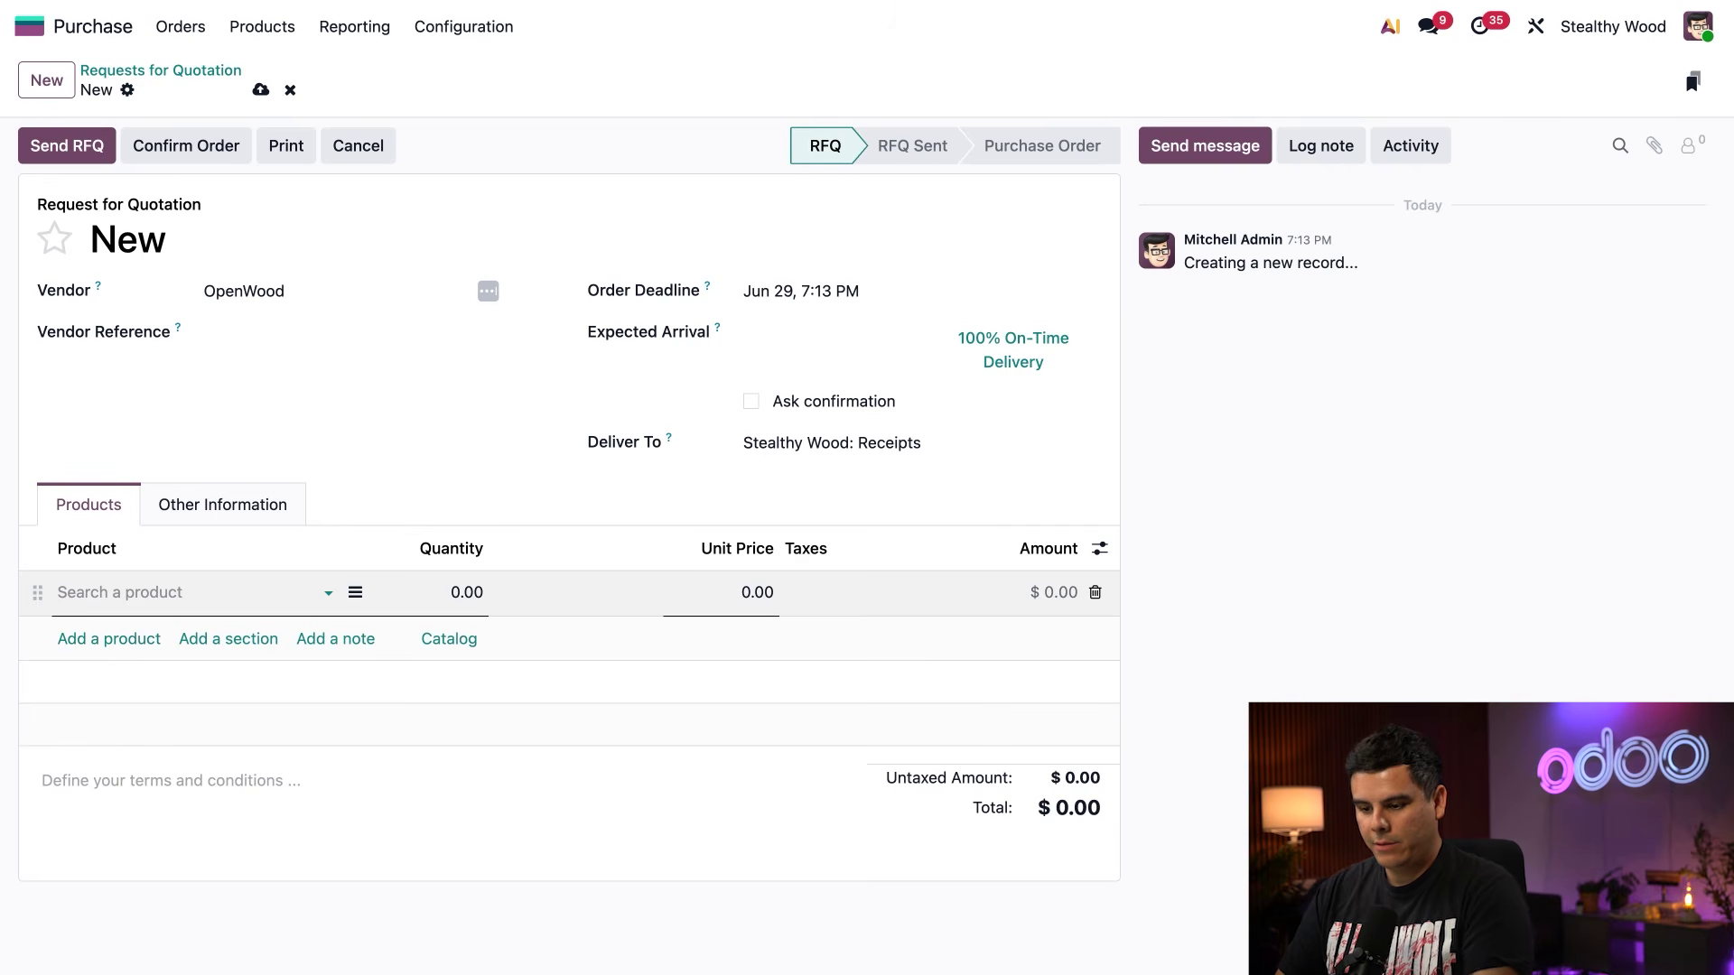
pyautogui.write('ele')
pyautogui.click(120, 627)
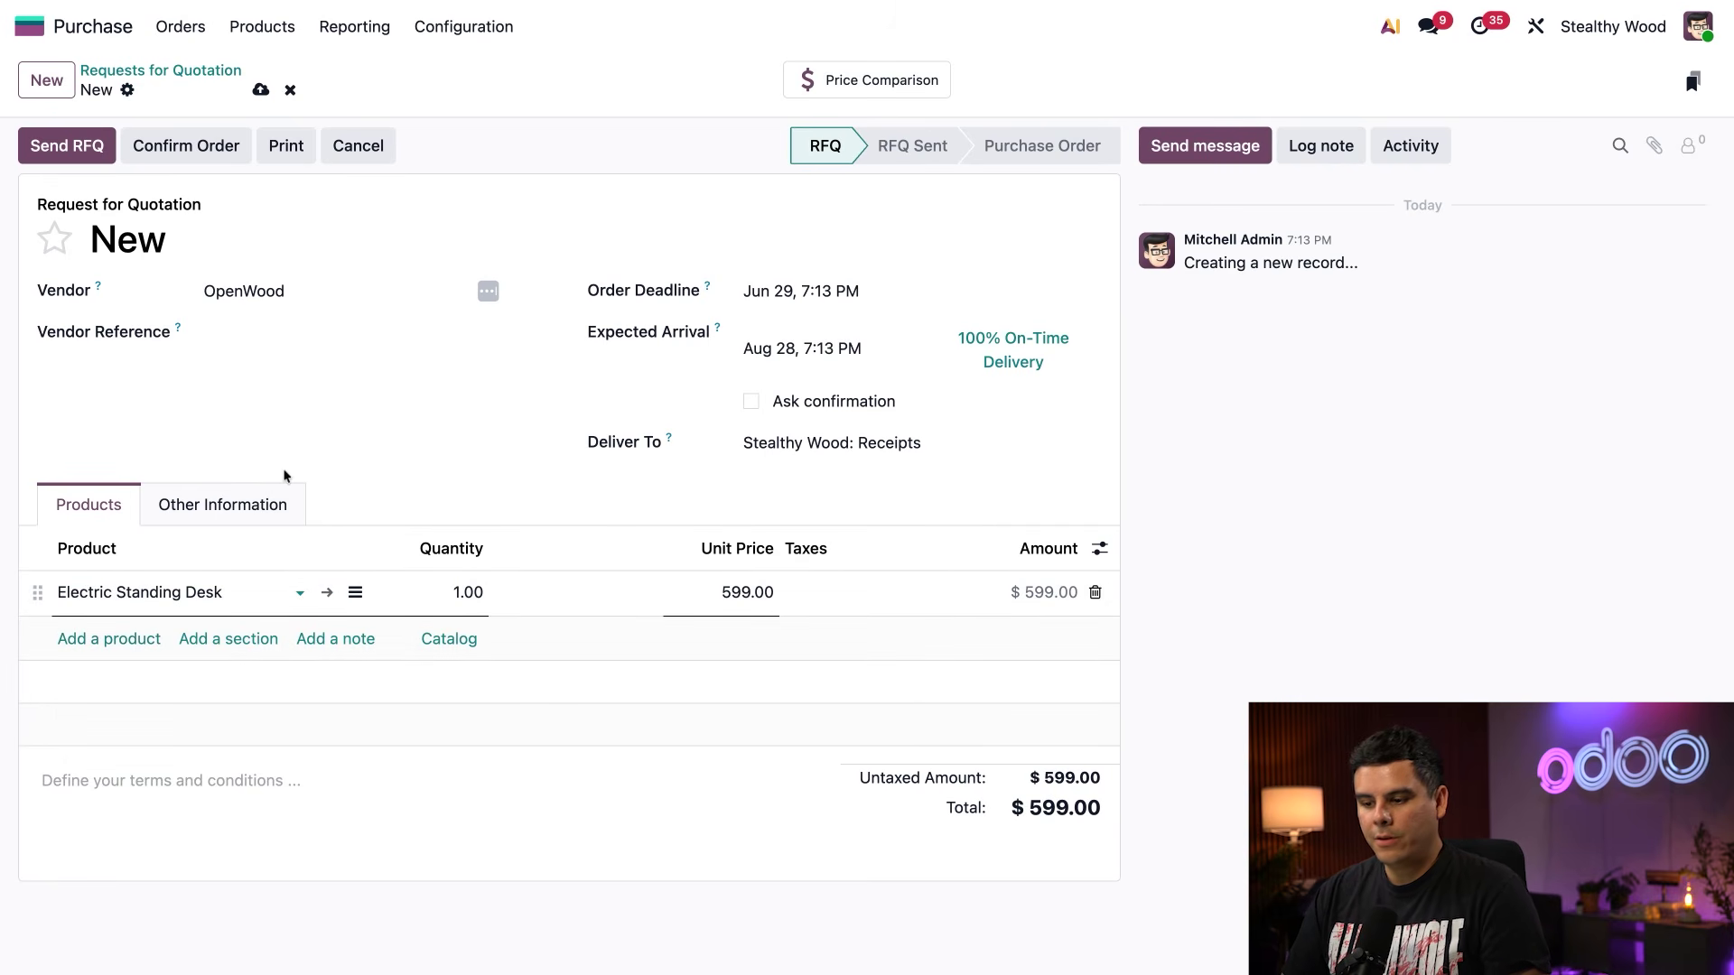
pyautogui.click(334, 476)
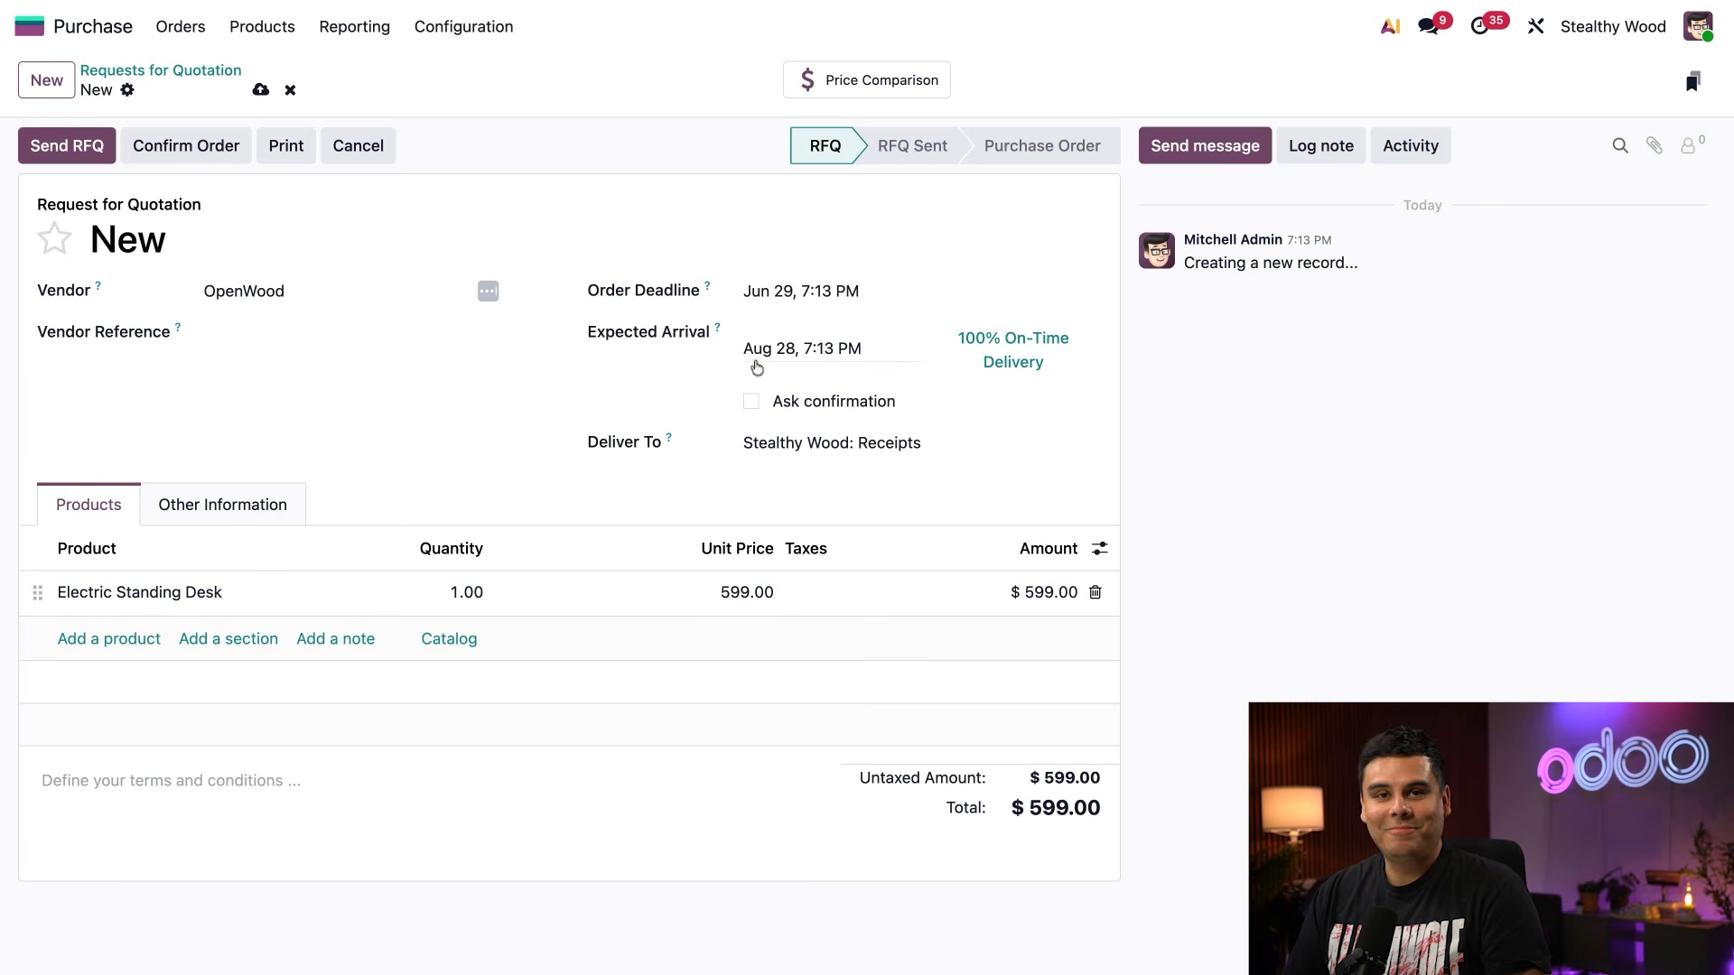
pyautogui.moveTo(840, 360)
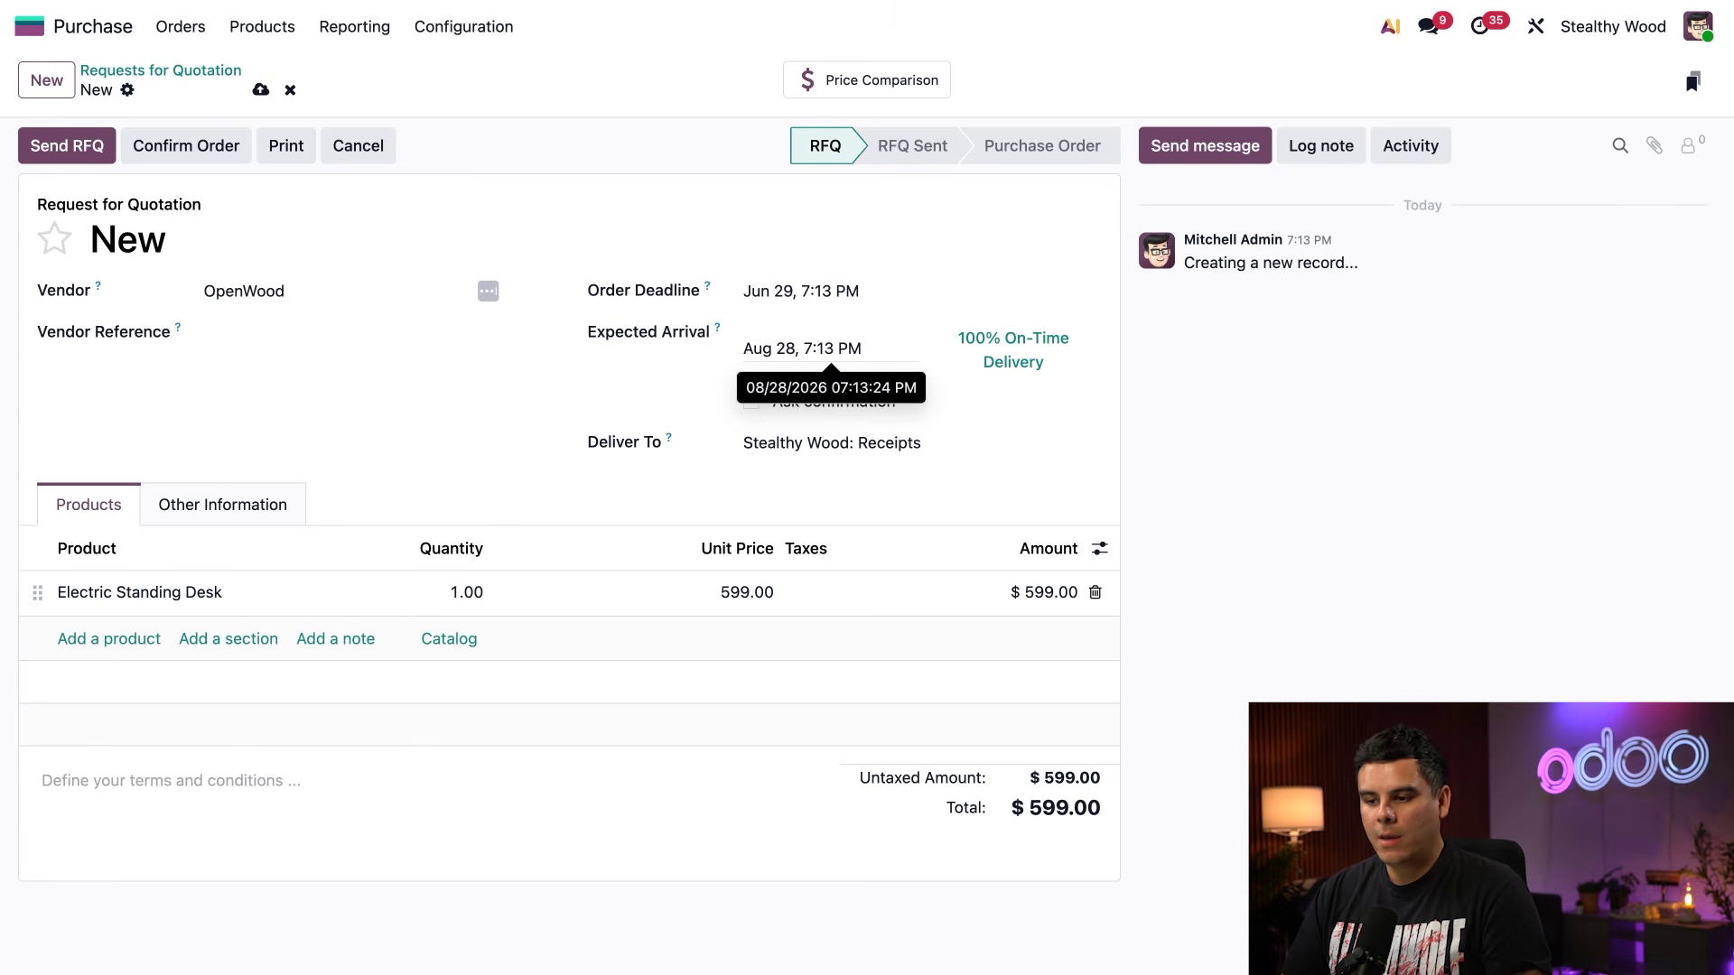
pyautogui.click(160, 147)
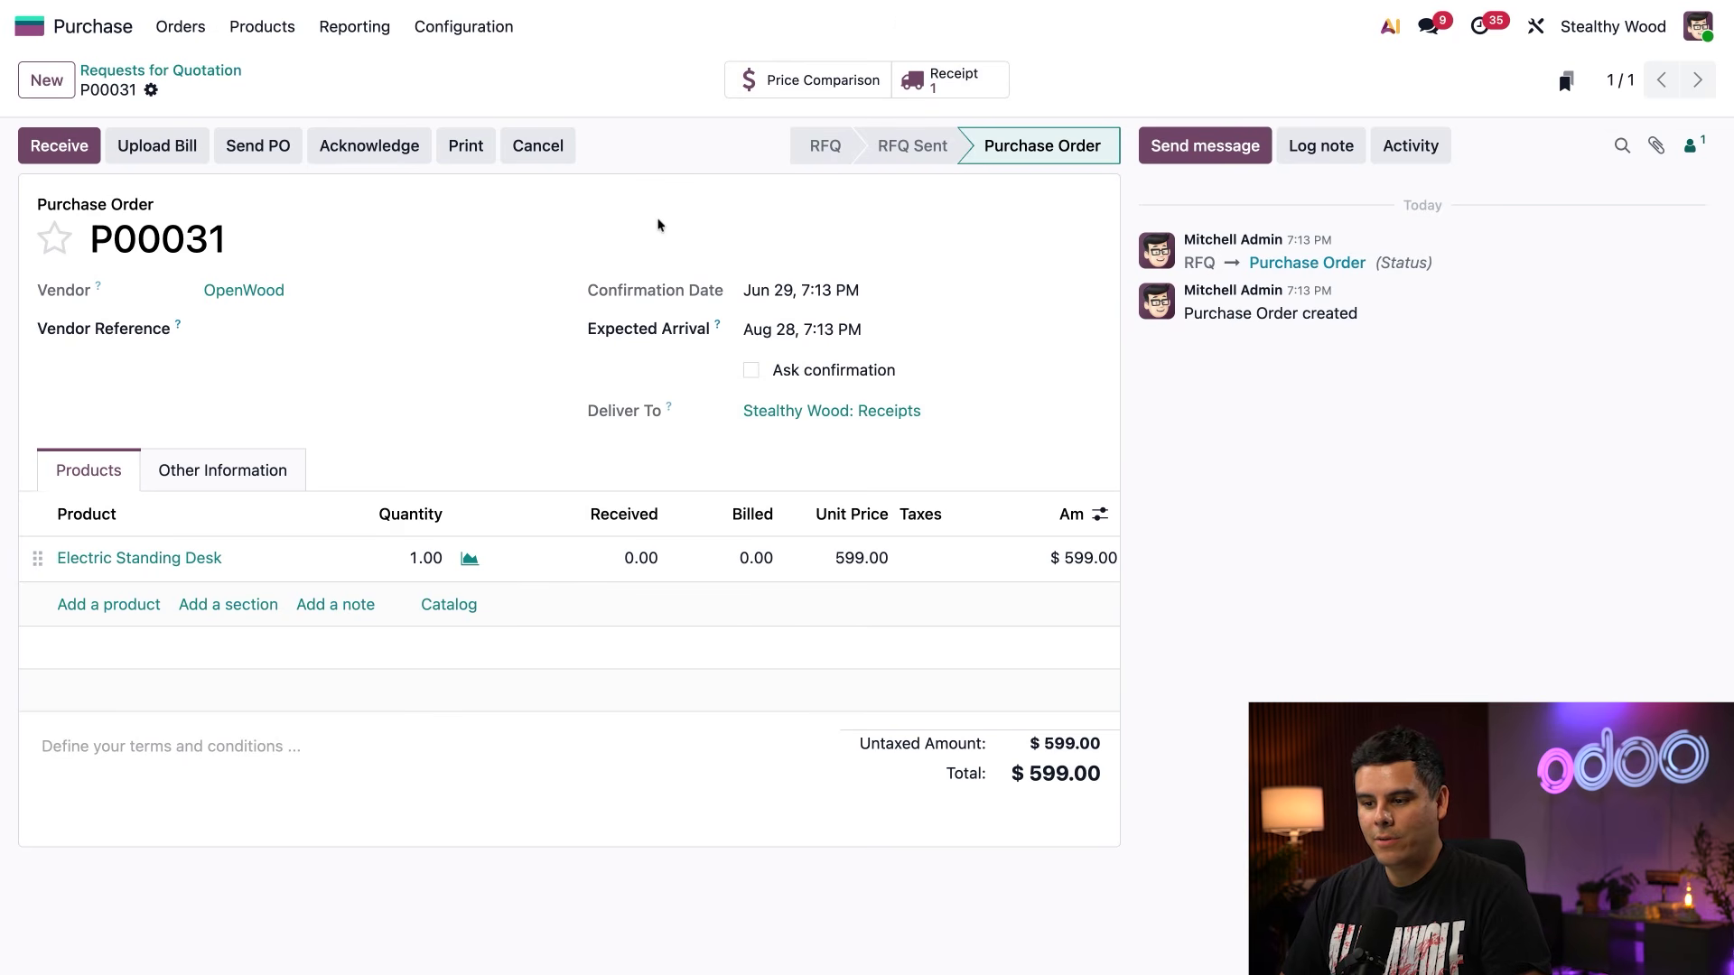
# - Confirm the newest Azure Interior request for quotation for the desk components and validate its dropship transfer to the subcontractor
pyautogui.click(205, 70)
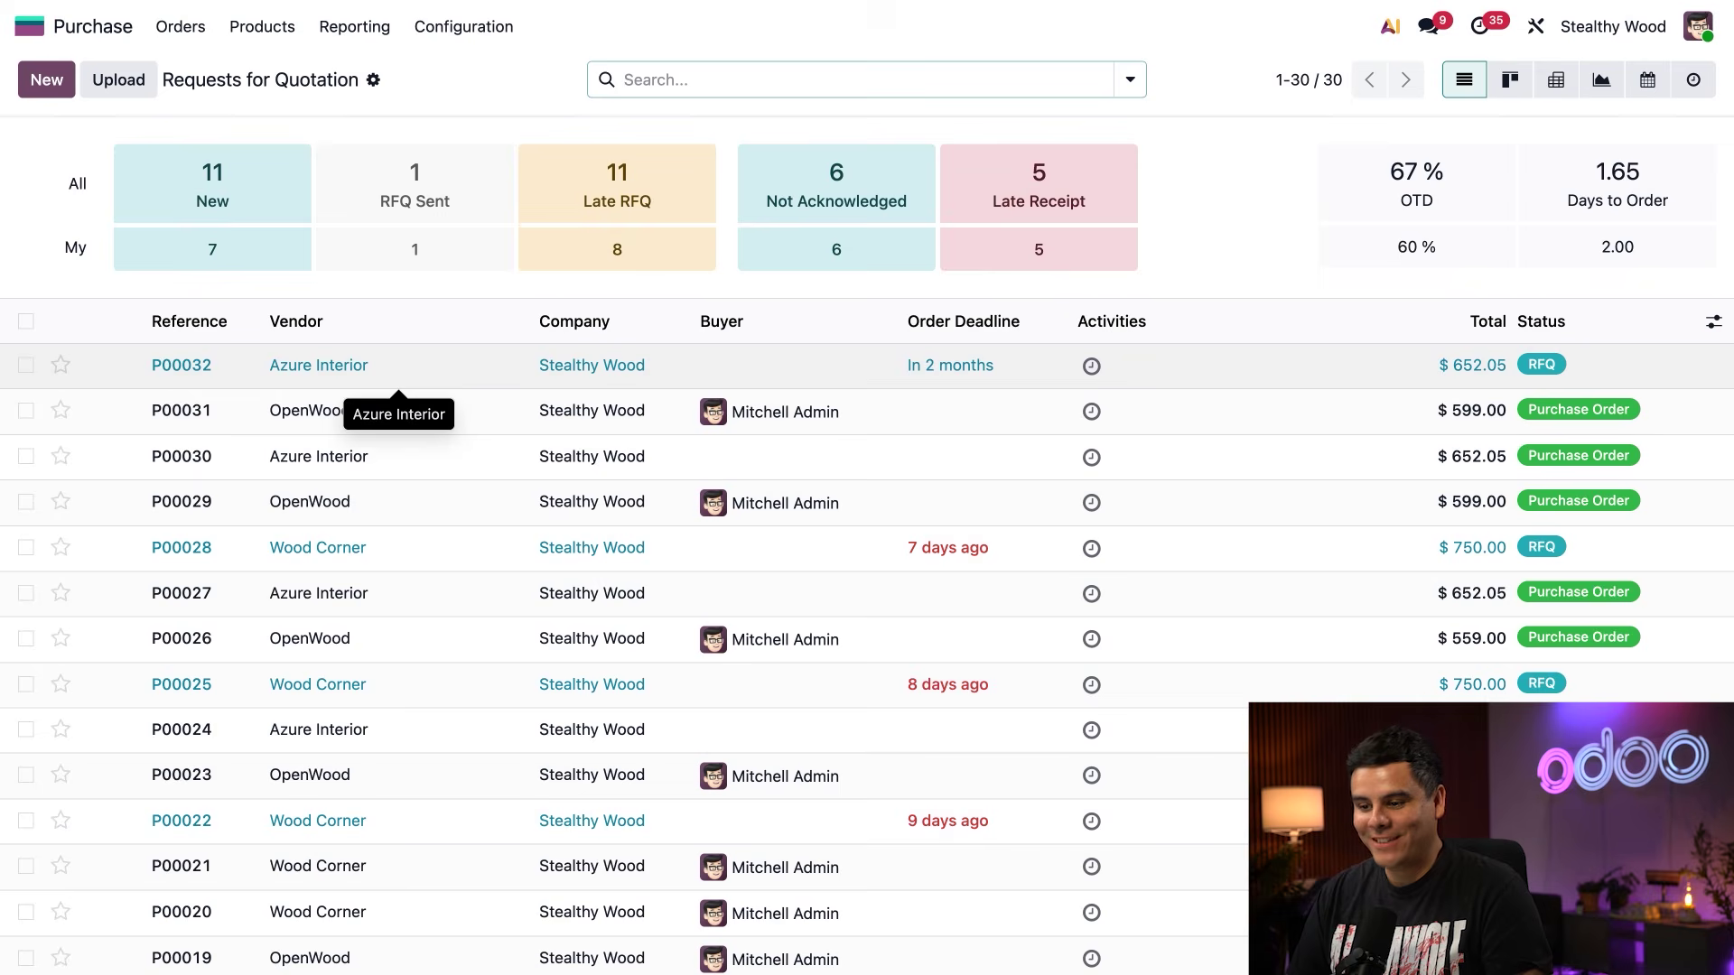
pyautogui.click(361, 365)
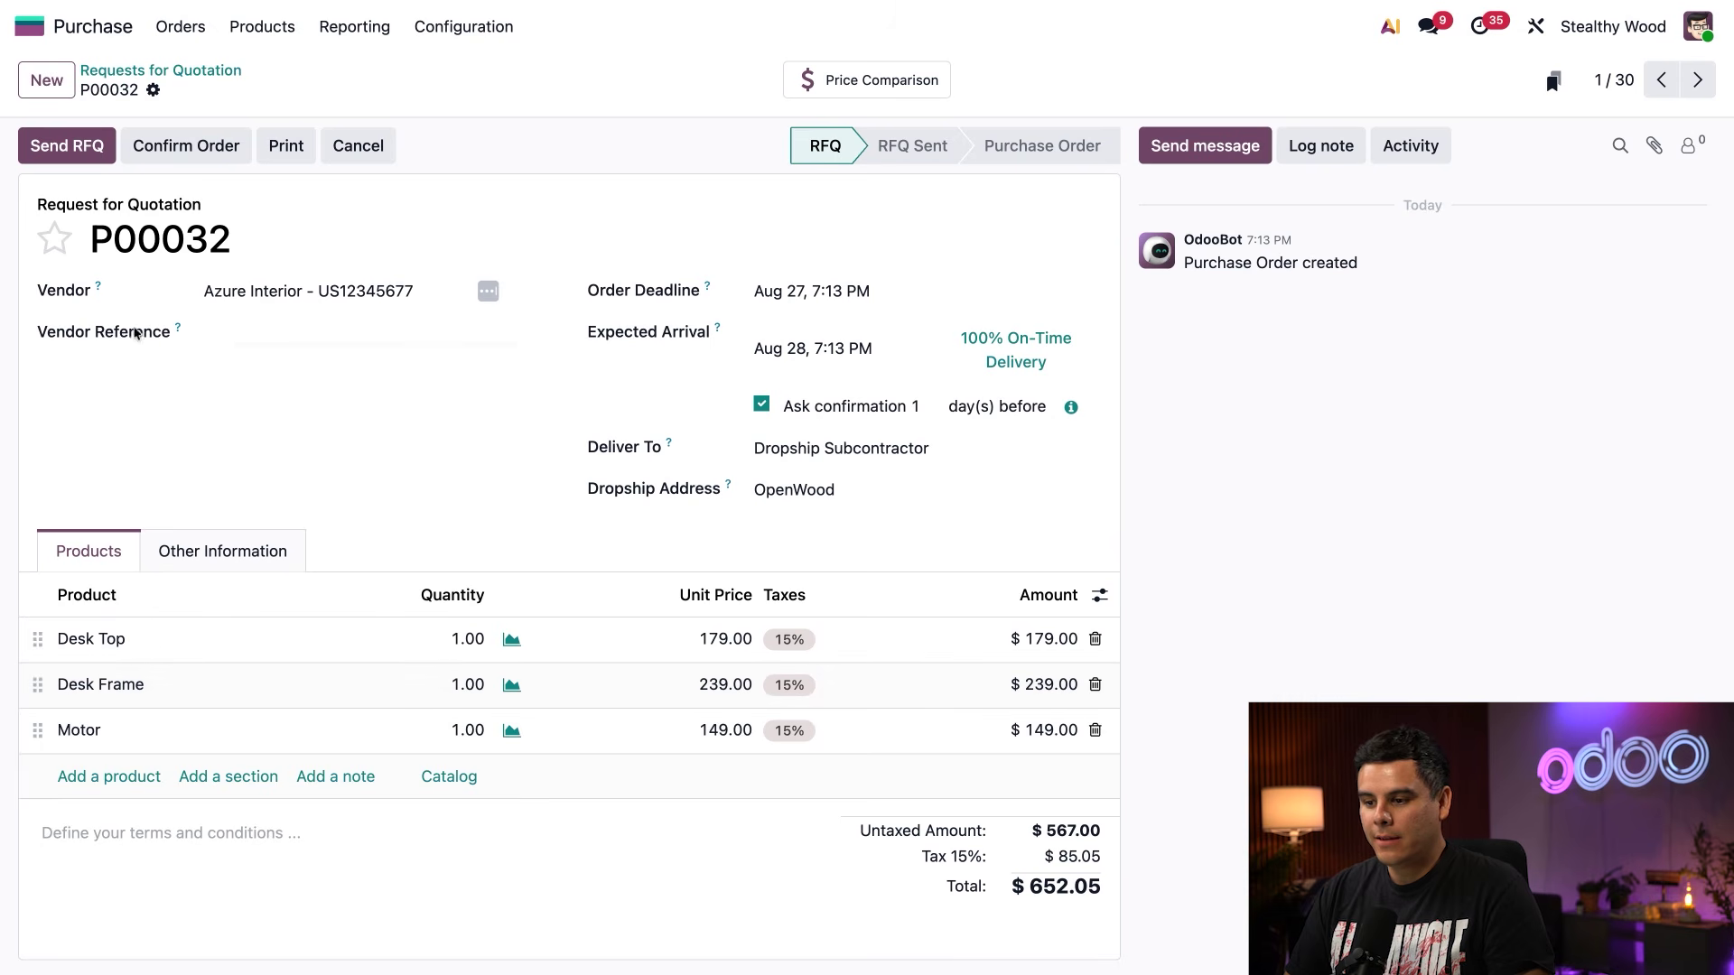
pyautogui.click(185, 146)
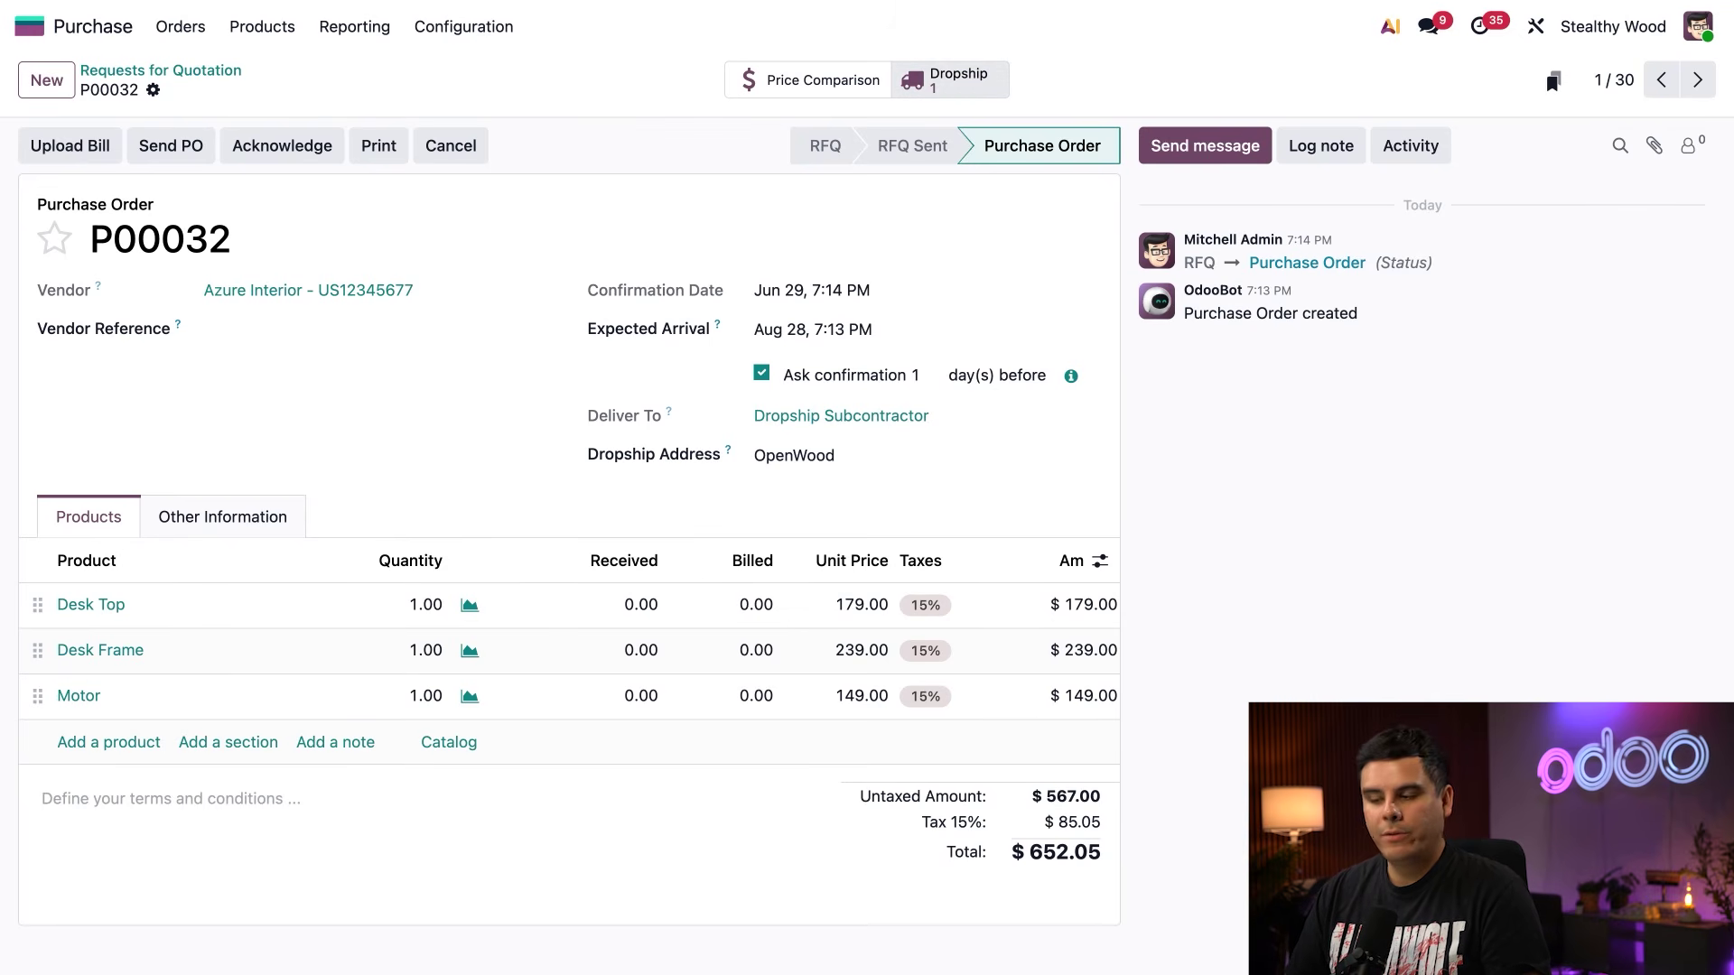
pyautogui.click(949, 80)
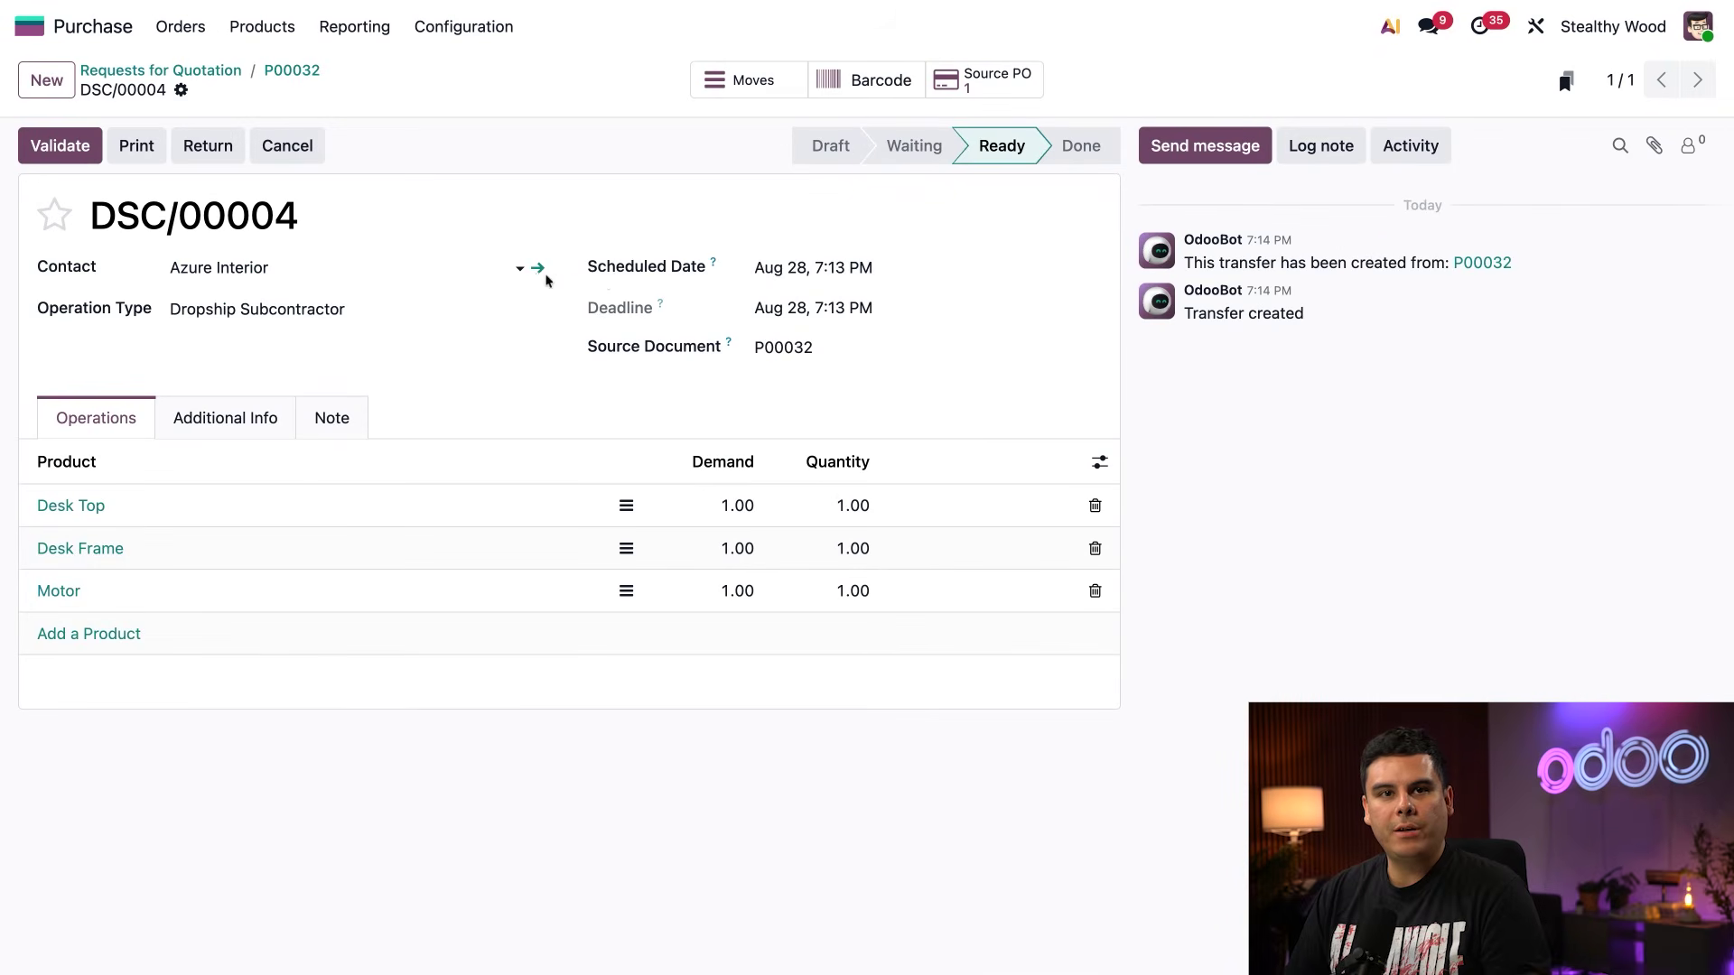
pyautogui.click(53, 149)
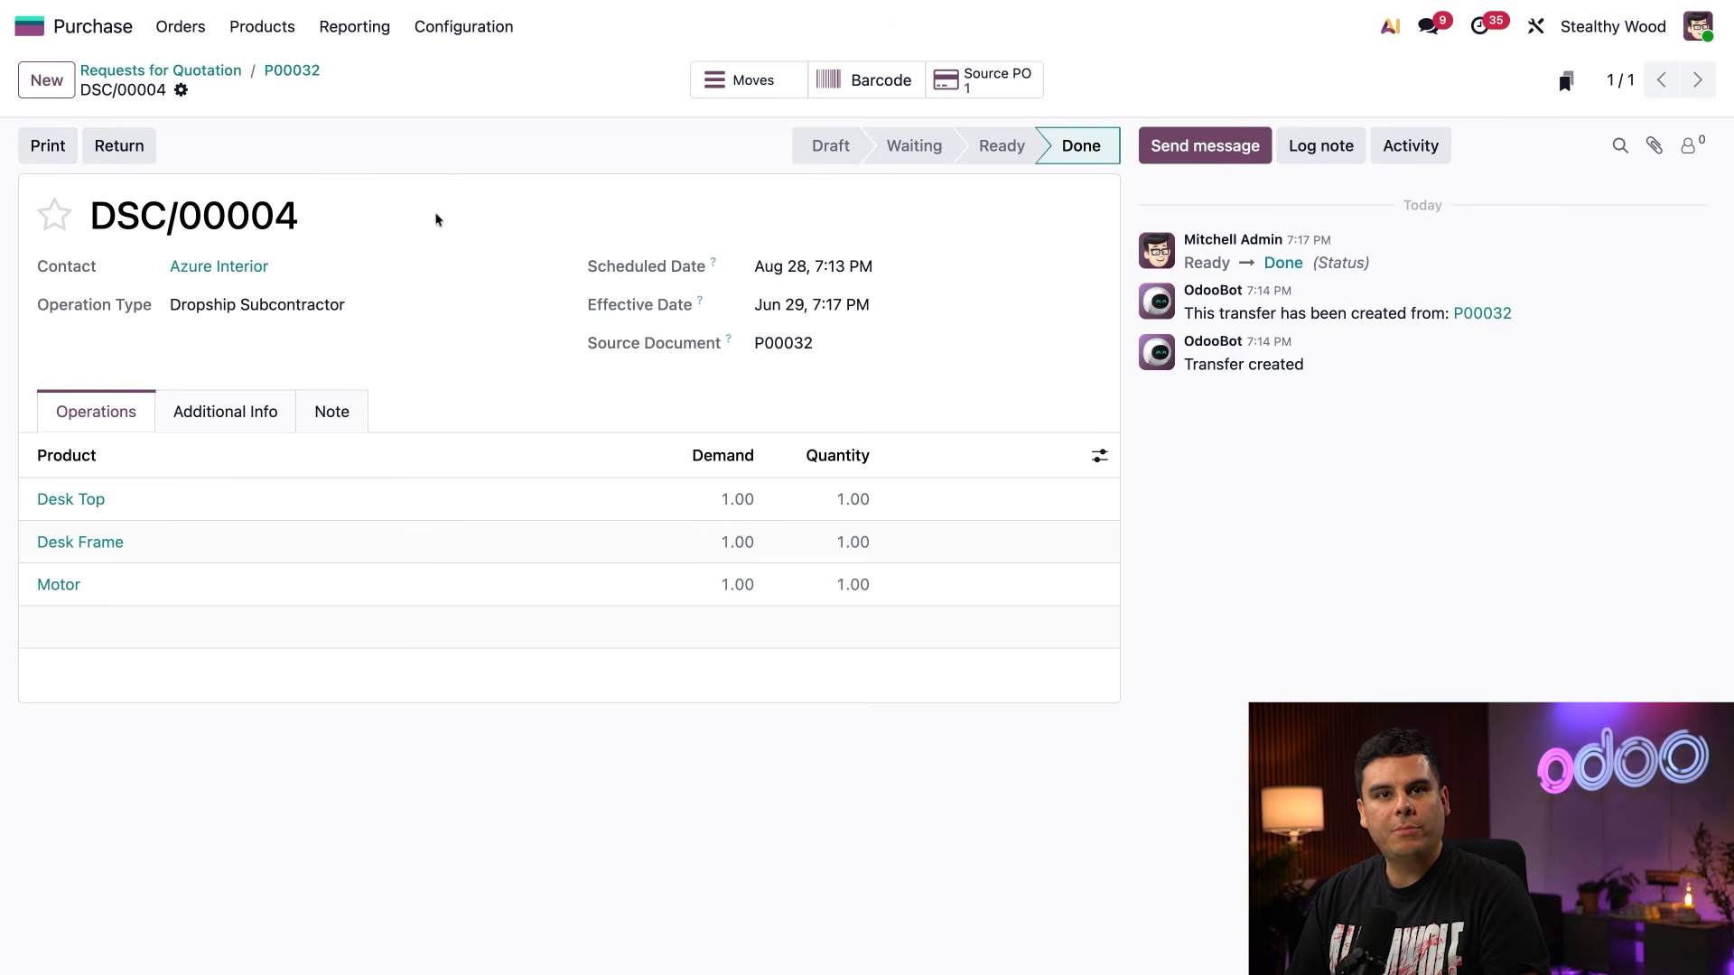
# - Open the source OpenWood purchase order's receipt and validate the Electric Standing Desk delivery
pyautogui.click(1000, 87)
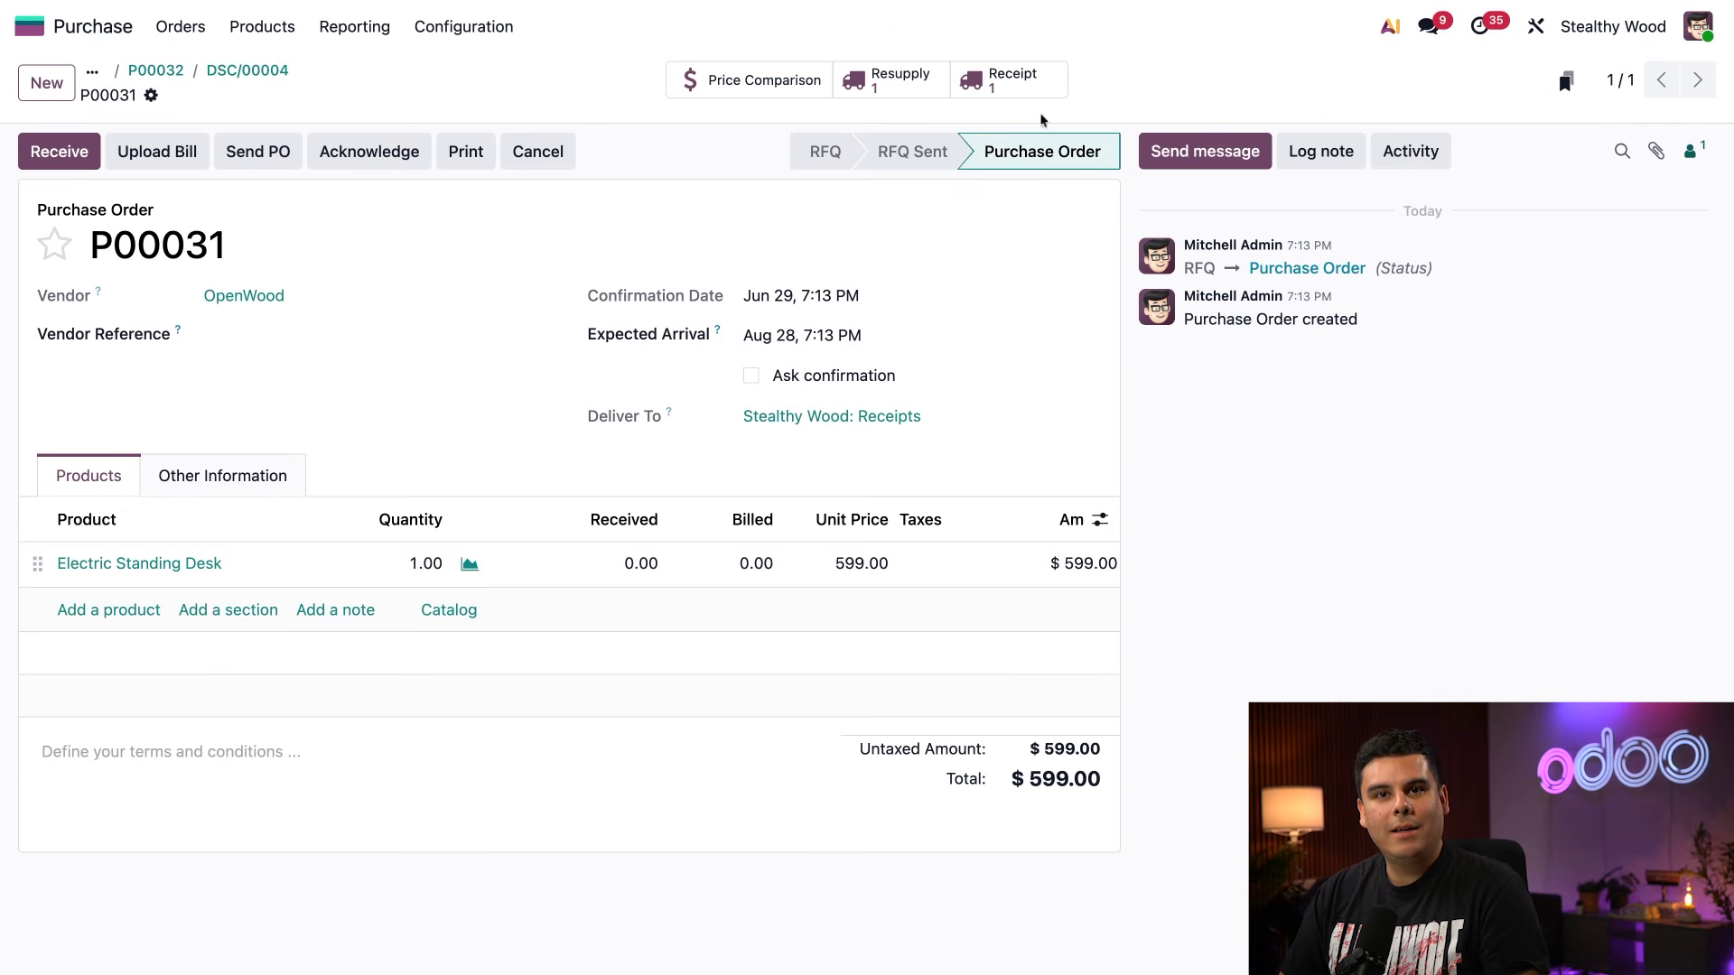
pyautogui.click(1035, 87)
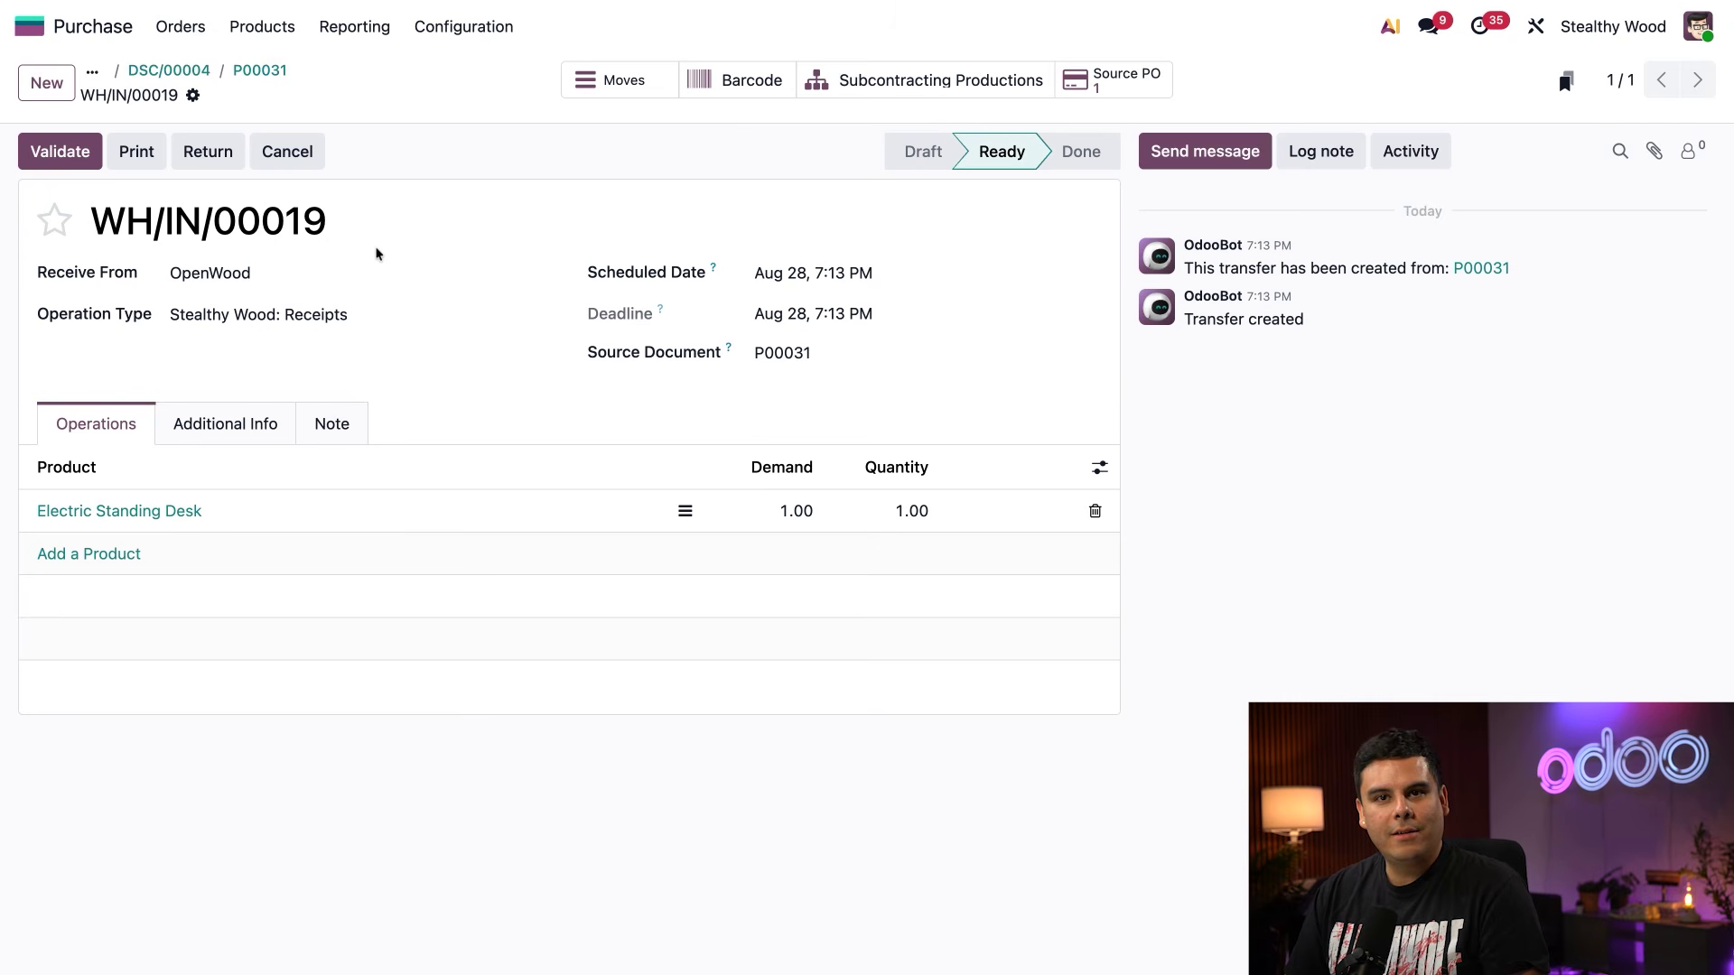
pyautogui.click(73, 161)
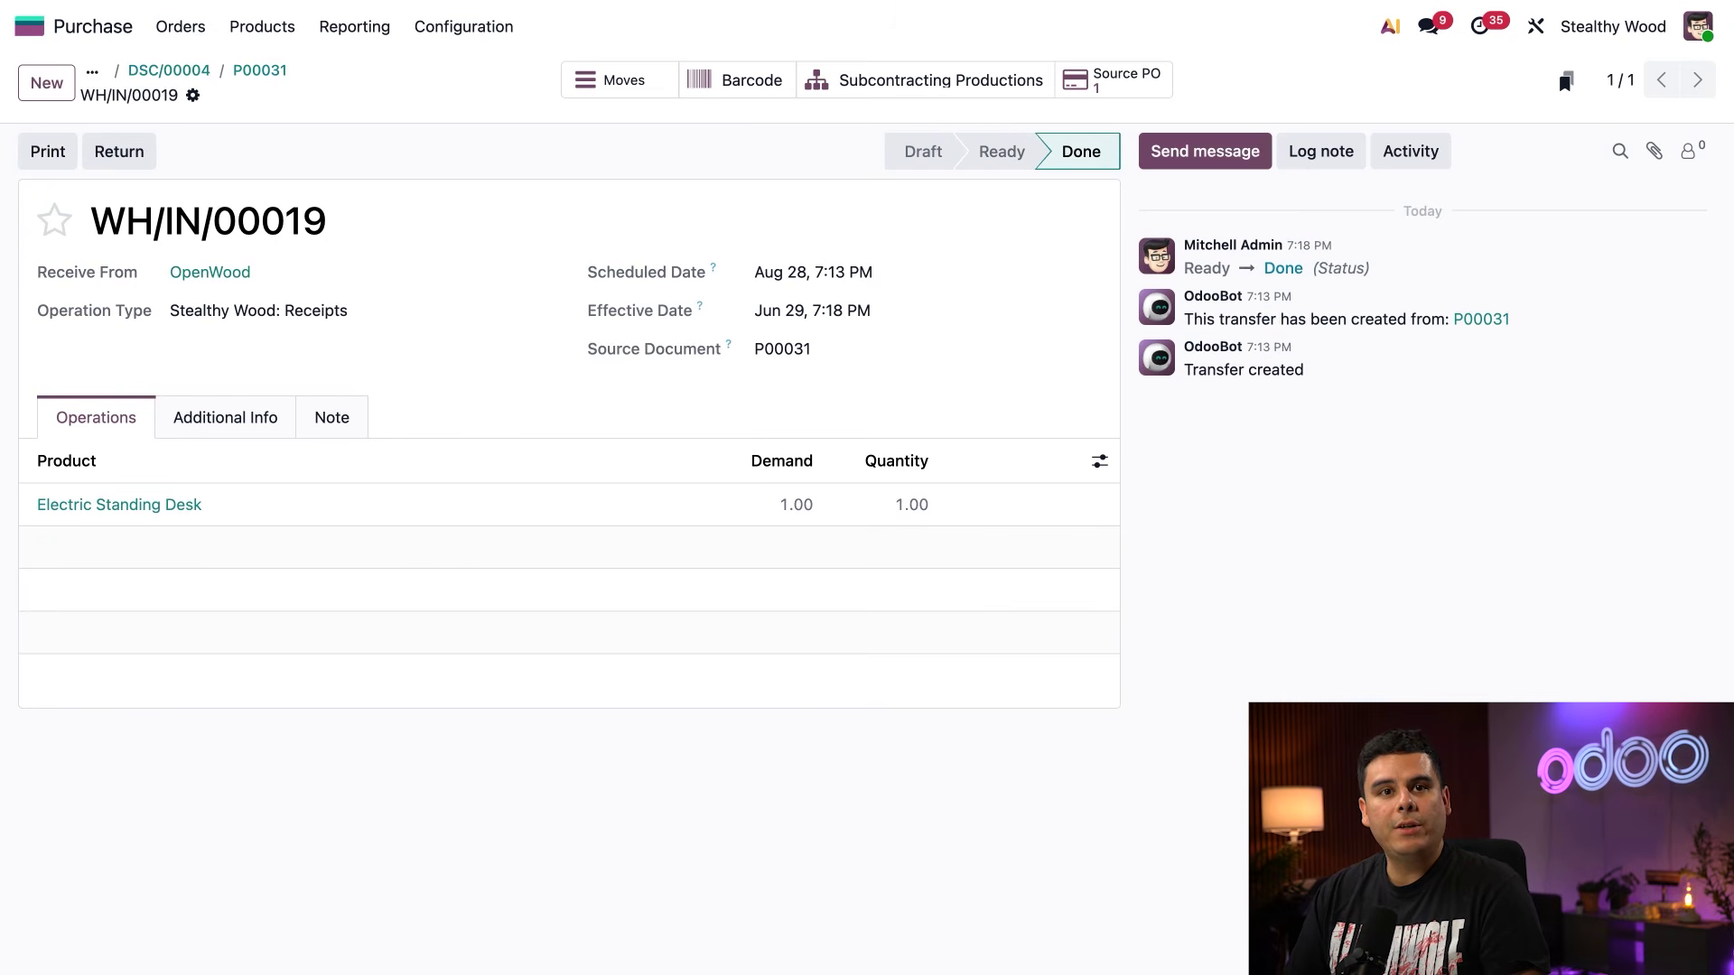